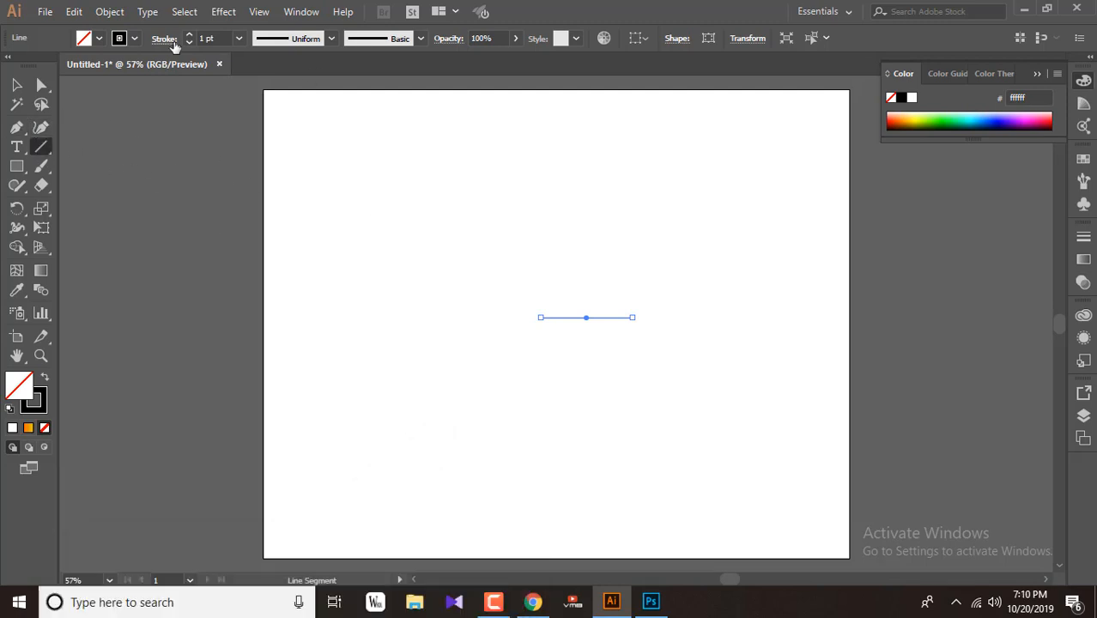
# Set the horizontal line's stroke weight to 3 pt and rotate the line to vertical.
pyautogui.click(188, 35)
pyautogui.click(189, 34)
pyautogui.press('v')
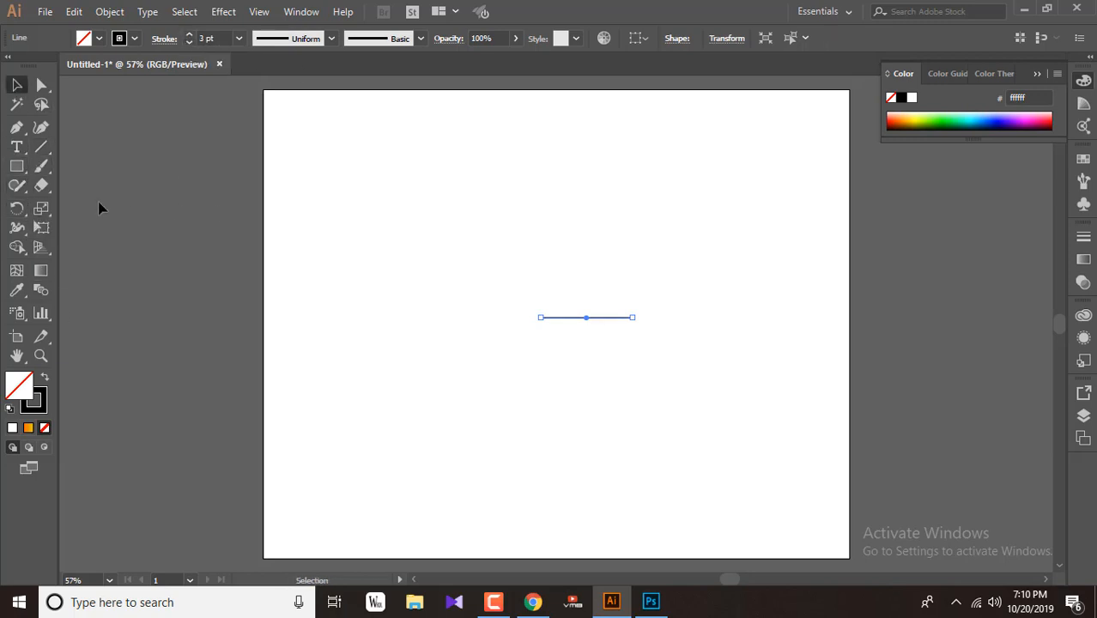
pyautogui.moveTo(640, 318); pyautogui.dragTo(598, 245)
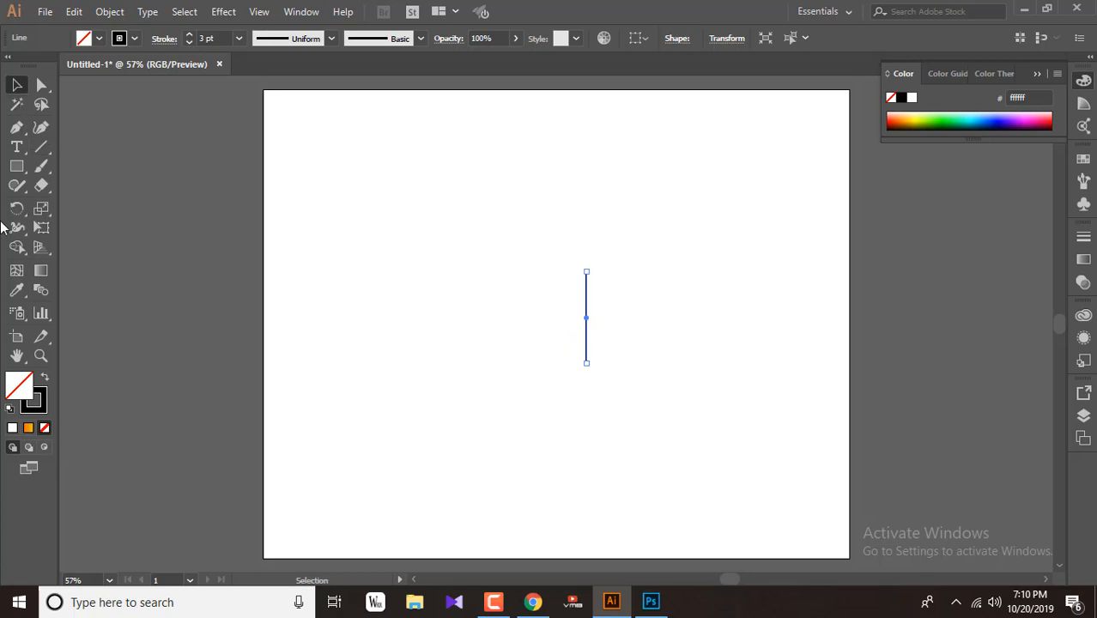
# Rotate a copy of the vertical line by 120° about its upper endpoint, and repeat the transformation once to form a three-armed Y.
pyautogui.click(16, 207)
pyautogui.hotkey('ctrl', '1')
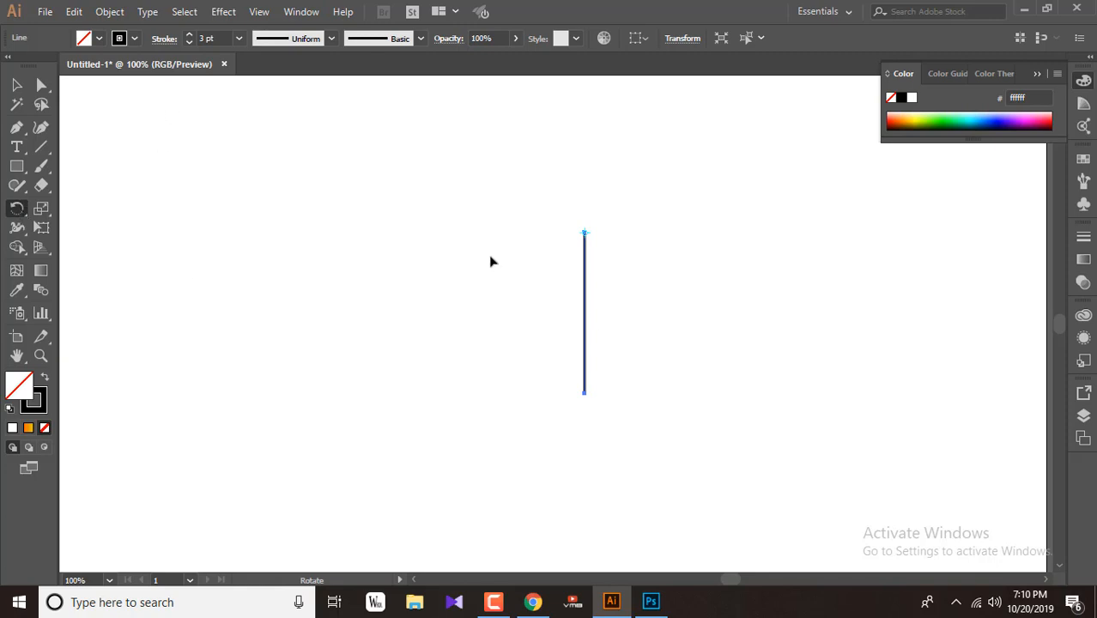
pyautogui.keyDown('alt'); pyautogui.click(584, 233); pyautogui.keyUp('alt')
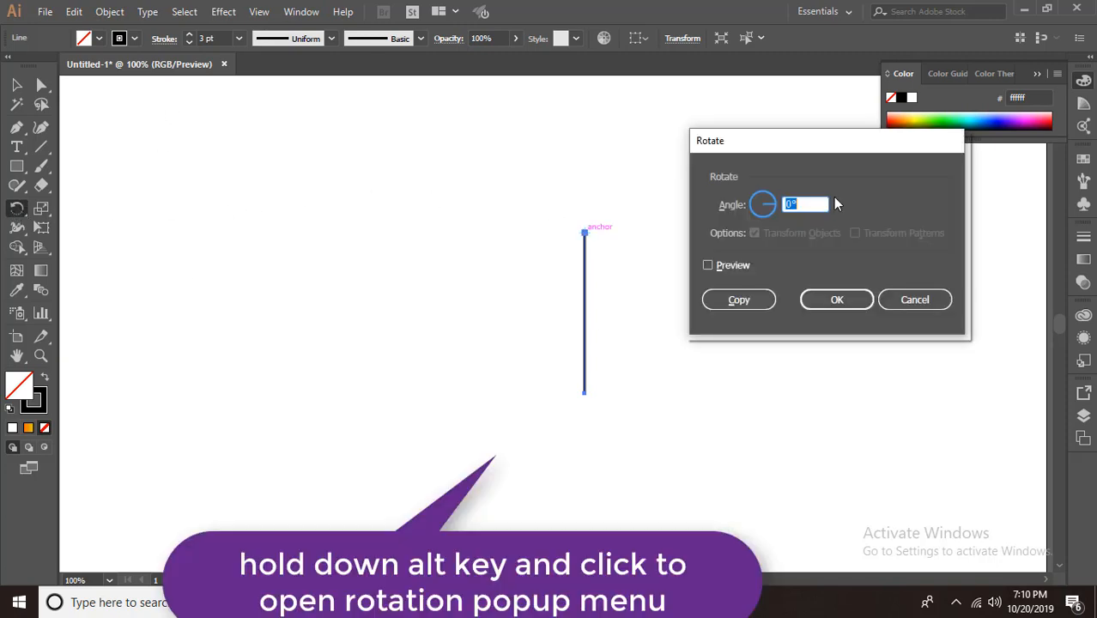
pyautogui.click(743, 265)
pyautogui.click(805, 205)
pyautogui.write('60')
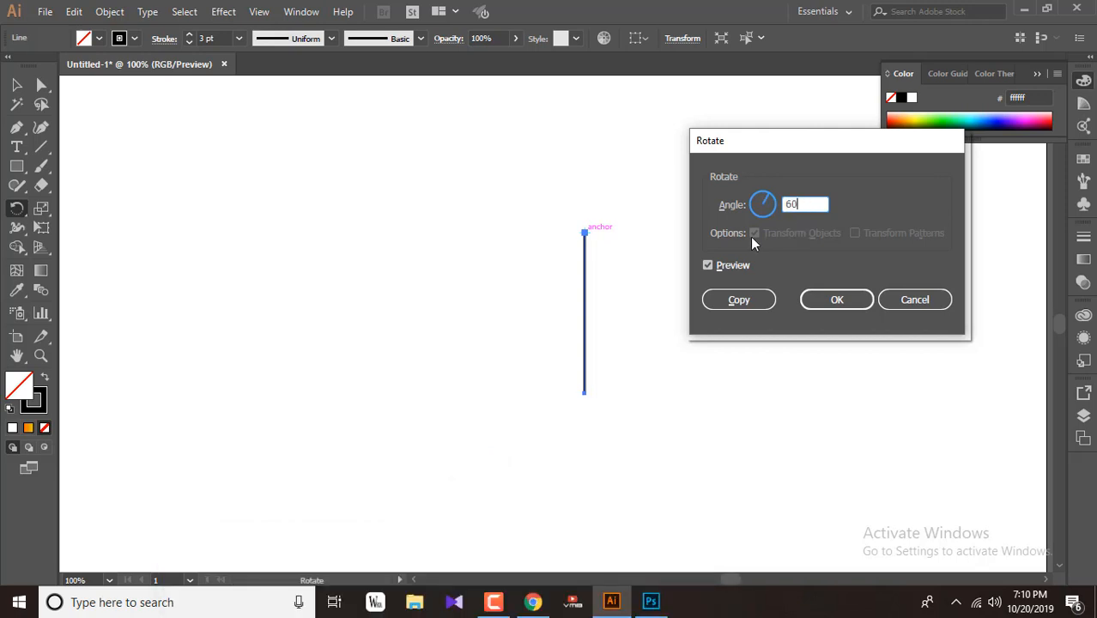
pyautogui.click(727, 266)
pyautogui.click(729, 268)
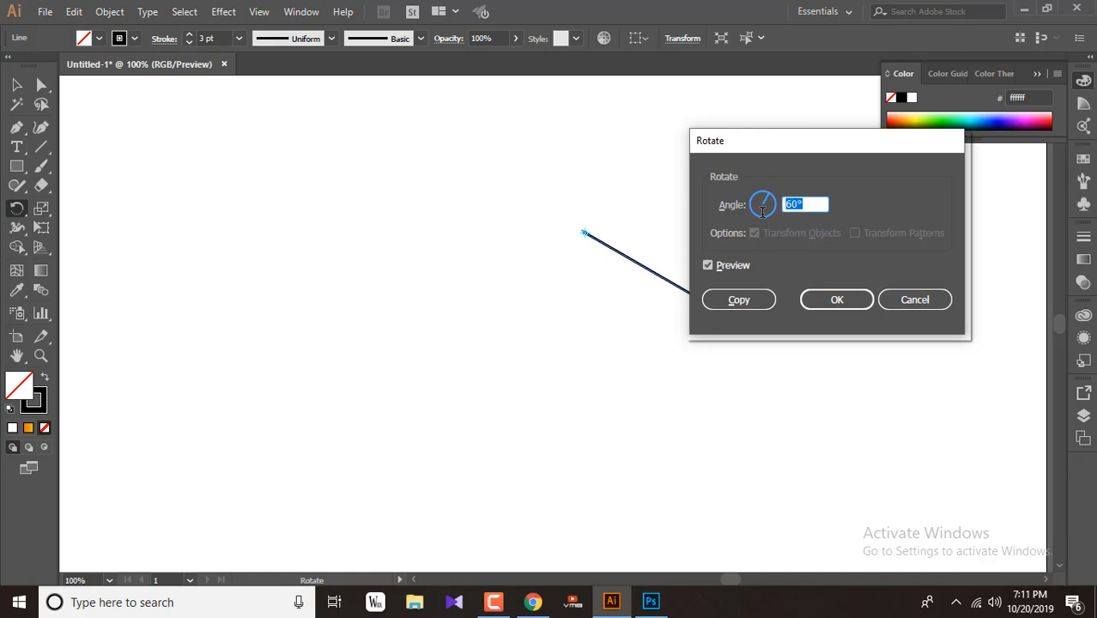
pyautogui.write('120')
pyautogui.click(735, 266)
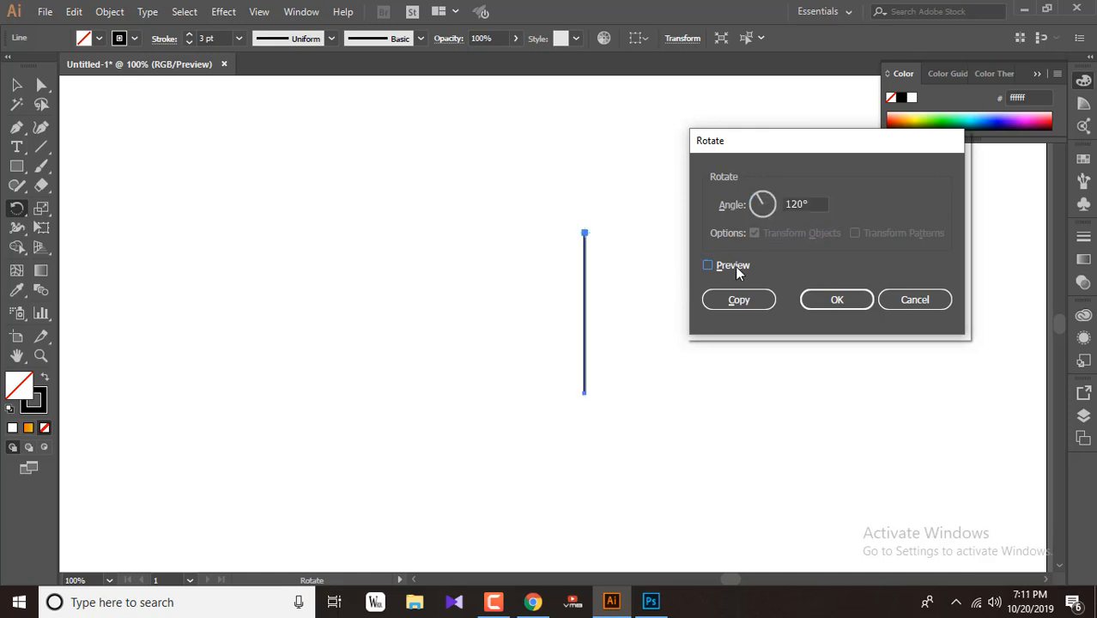
pyautogui.click(739, 263)
pyautogui.click(738, 300)
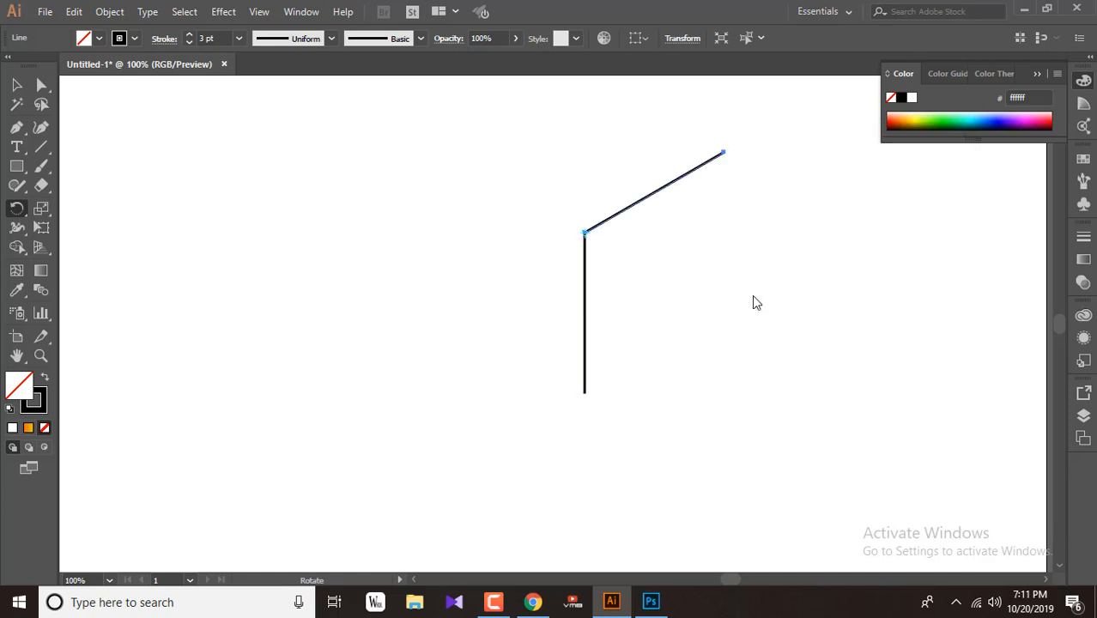
pyautogui.hotkey('ctrl', 'd')
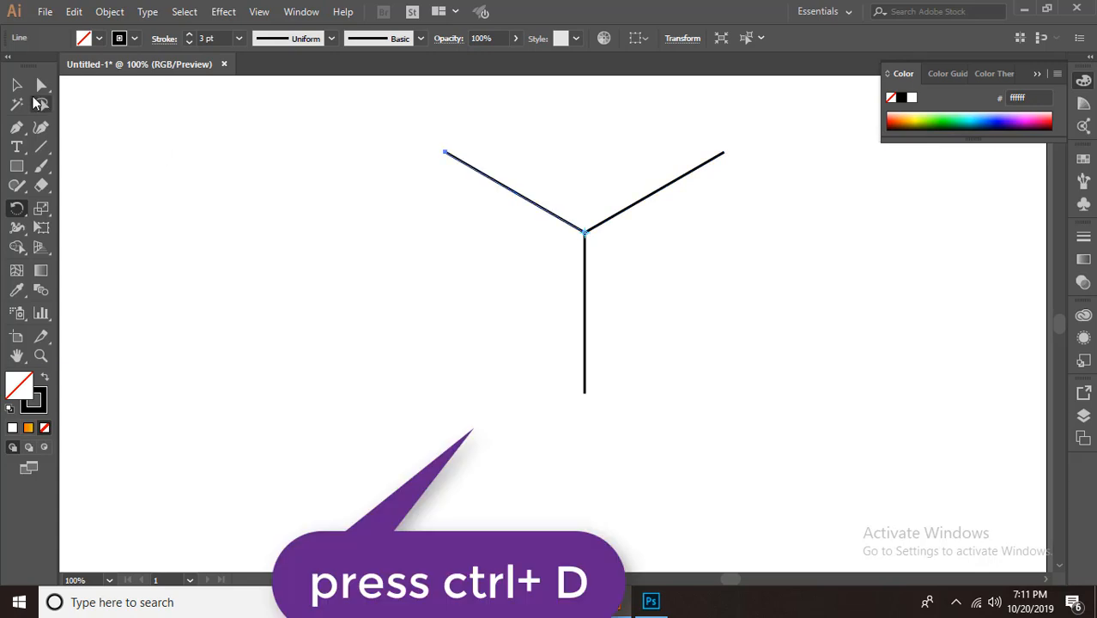
# Rotate a copy of the Y's upper-left arm by 60° about its outer endpoint.
pyautogui.click(17, 84)
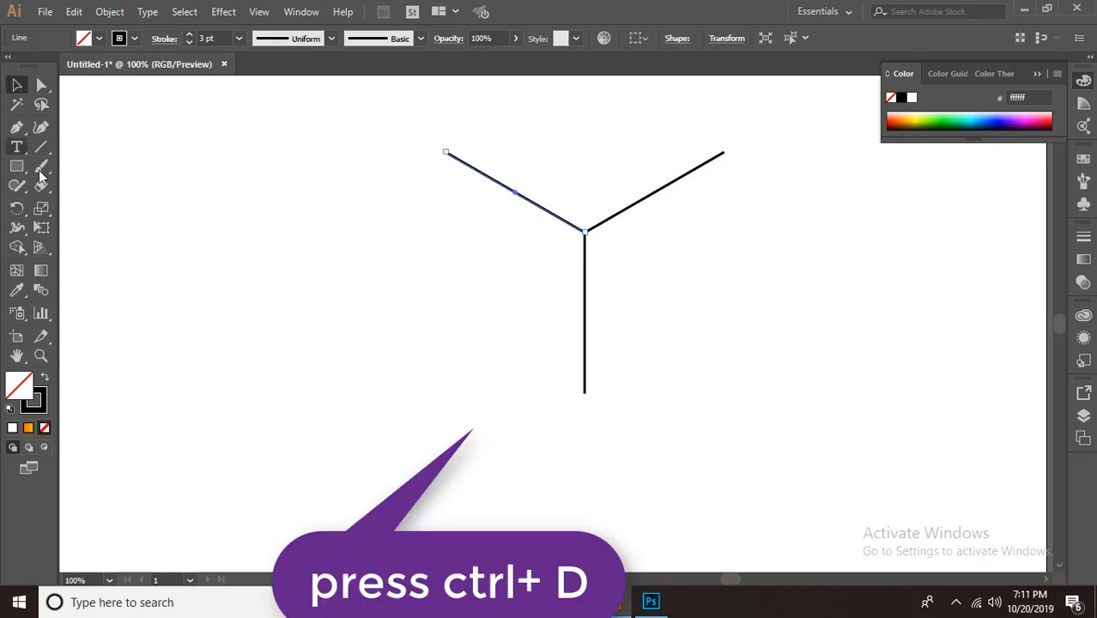
pyautogui.click(520, 204)
pyautogui.click(520, 208)
pyautogui.click(21, 212)
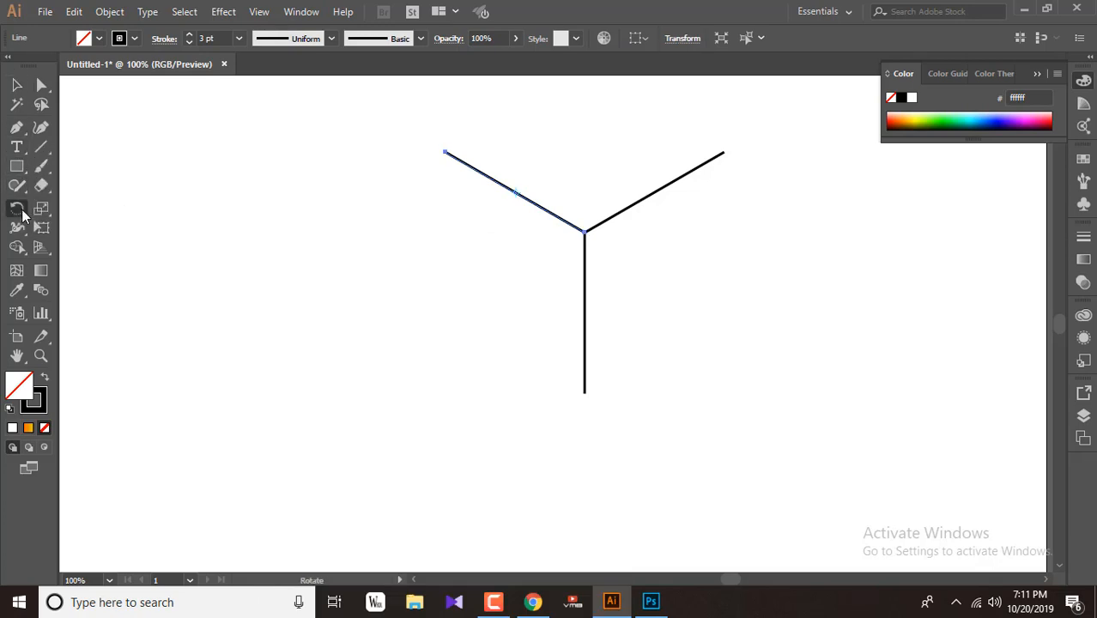
pyautogui.keyDown('alt'); pyautogui.click(444, 152); pyautogui.keyUp('alt')
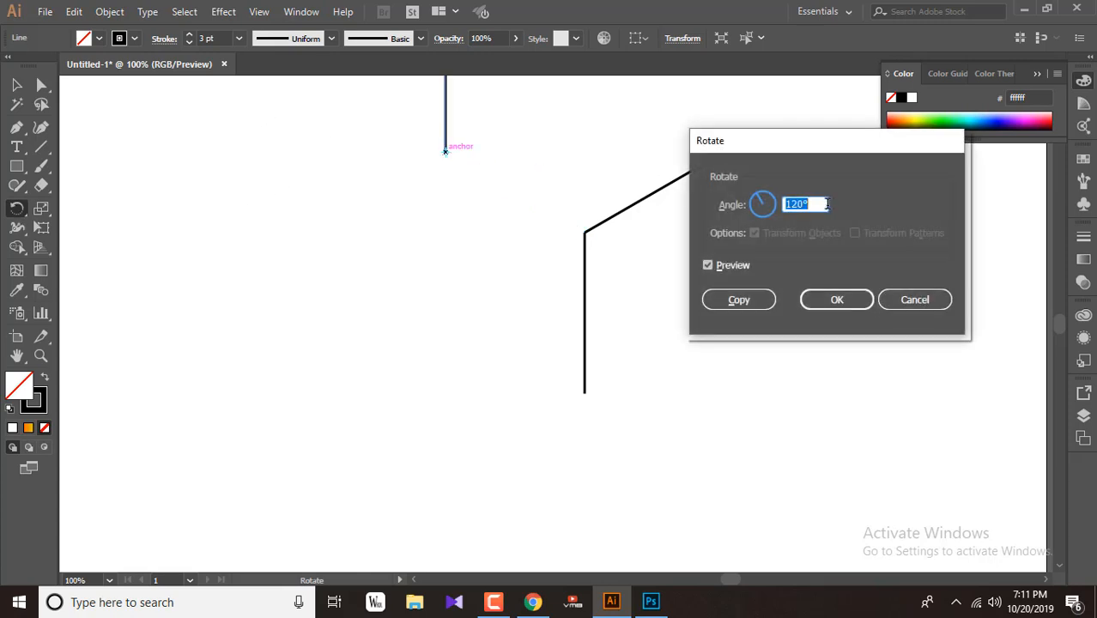
pyautogui.write('60')
pyautogui.click(742, 263)
pyautogui.click(742, 264)
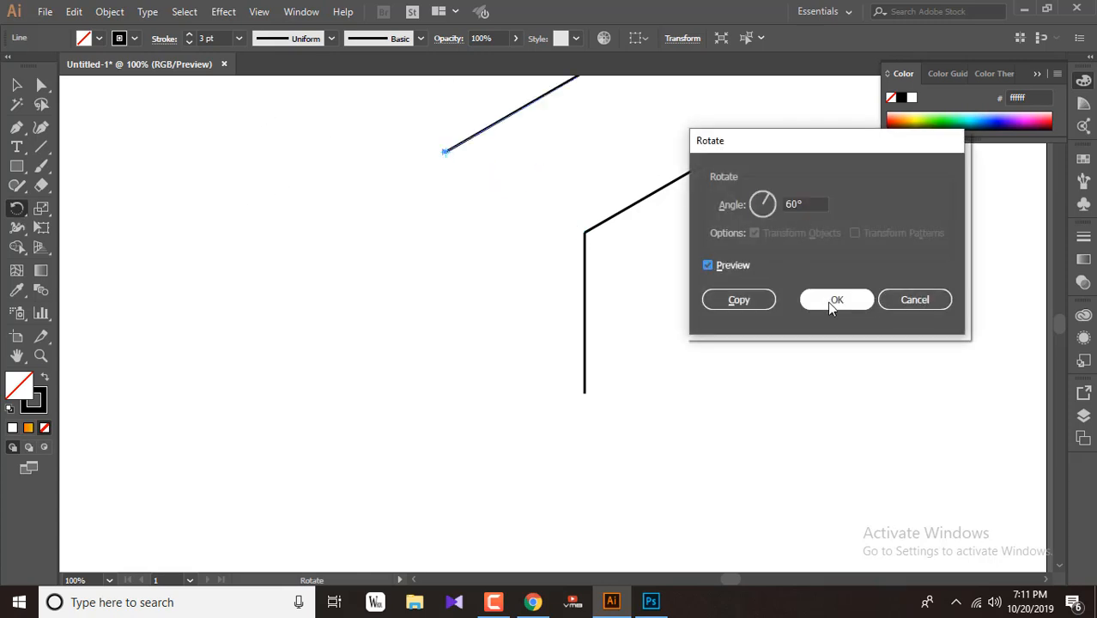
pyautogui.click(739, 300)
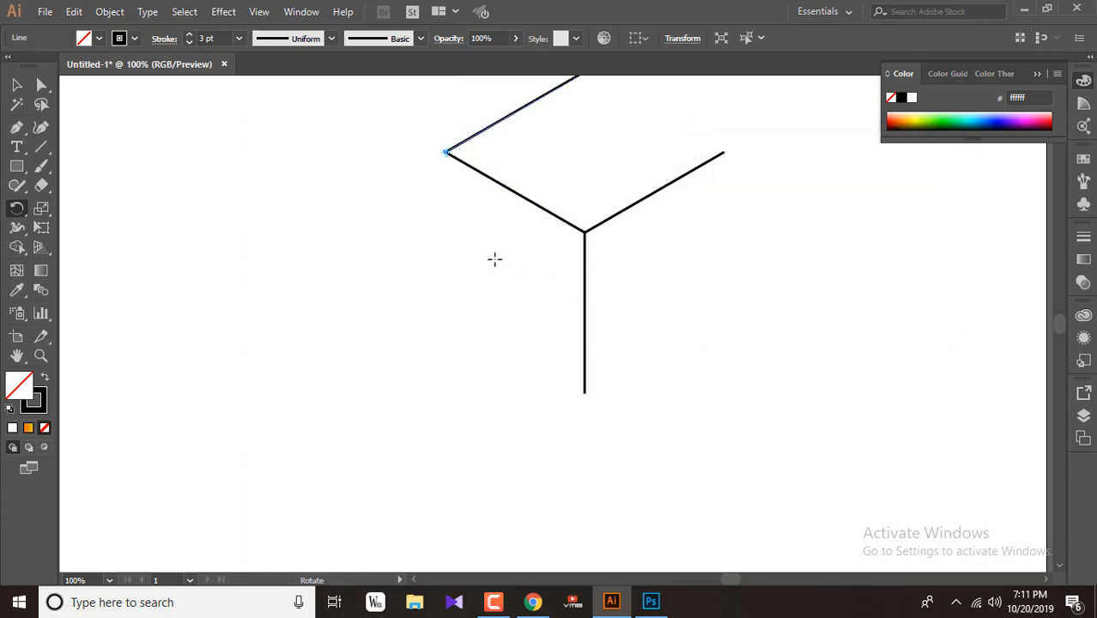
# Cut the newly rotated line at its midpoint with the Scissors tool and delete its outer half.
pyautogui.scroll(3, 494, 258)
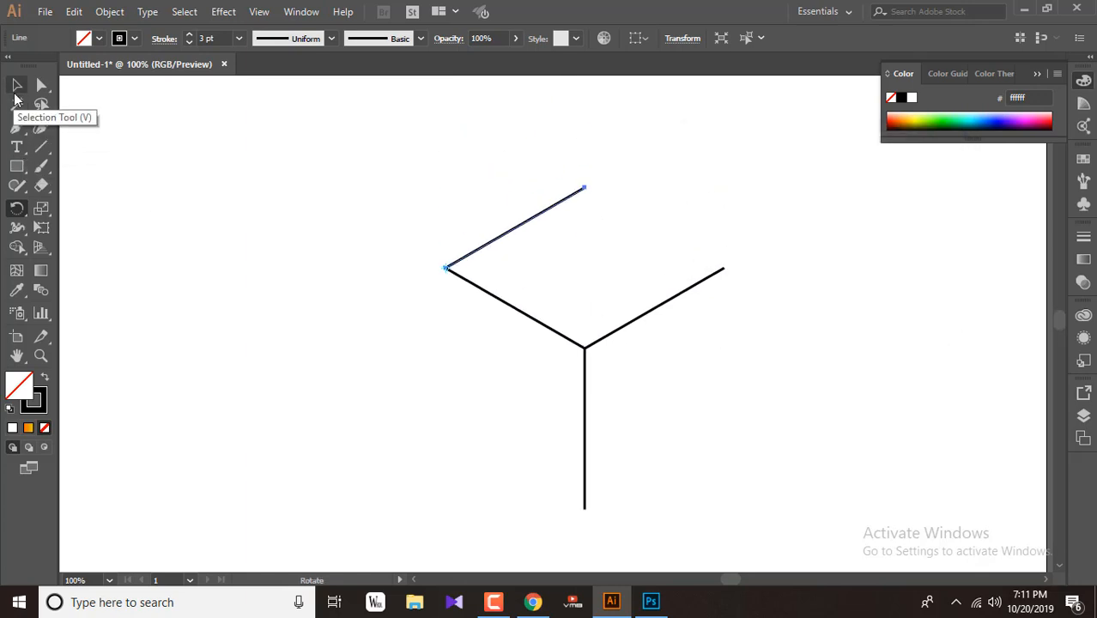
pyautogui.click(16, 84)
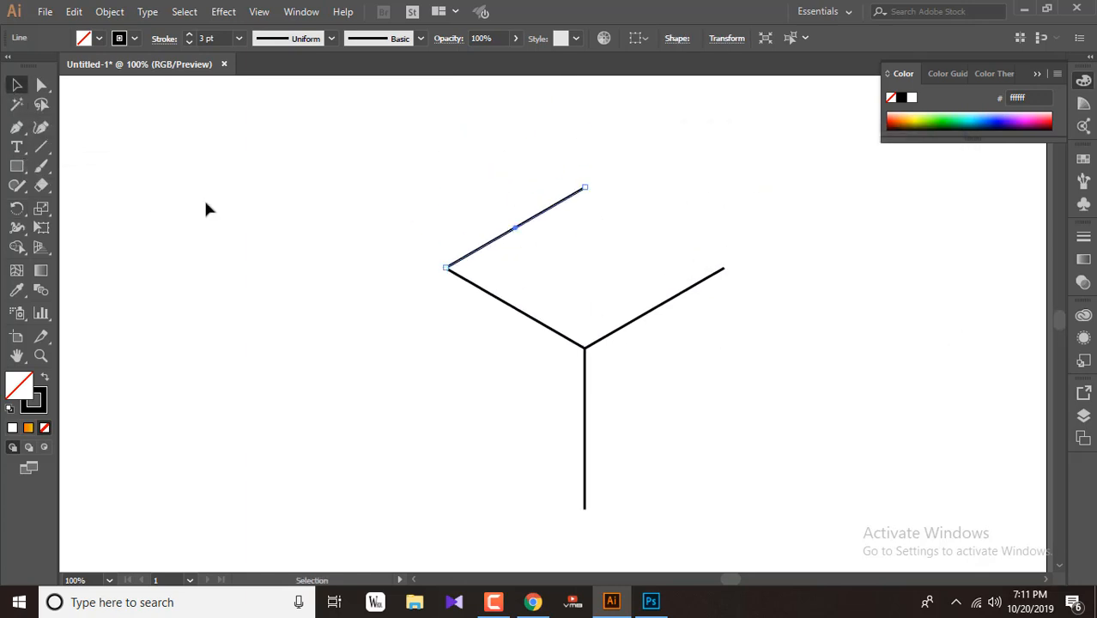
pyautogui.click(41, 185)
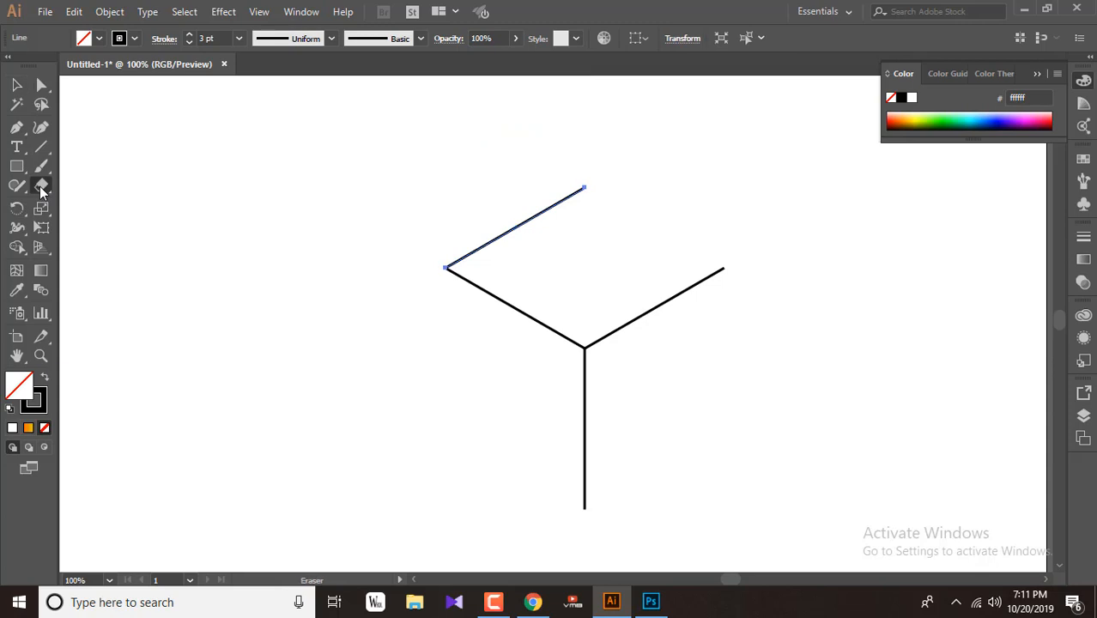
pyautogui.click(516, 226)
pyautogui.press('v')
pyautogui.click(547, 216)
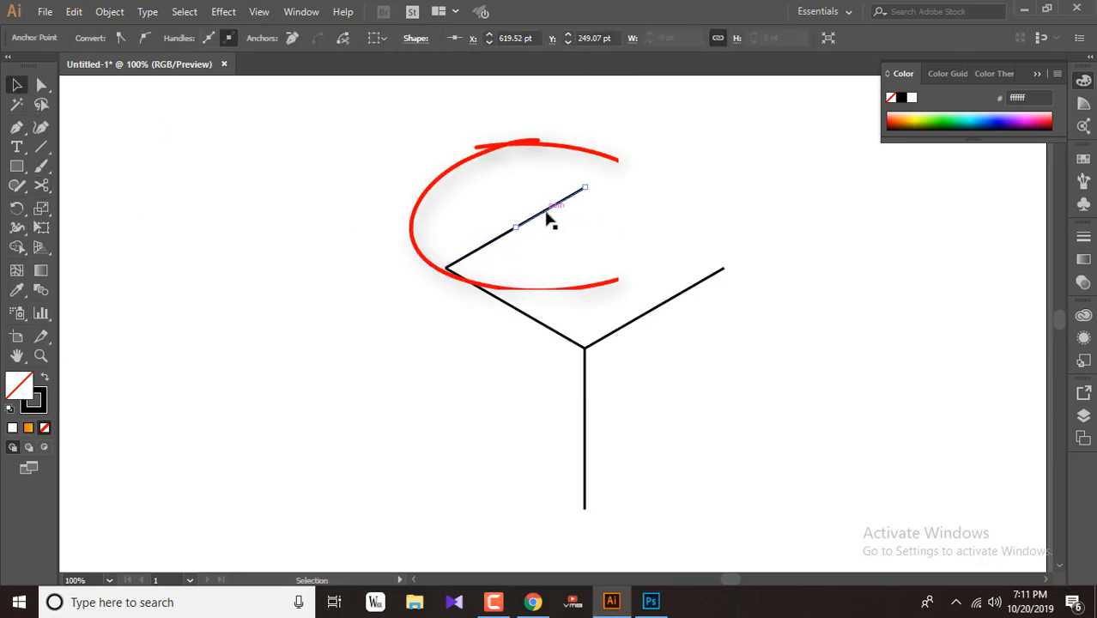
pyautogui.press('Delete')
# Rotate a copy of the remaining half line by 240° about the corner it shares with the upper-left arm.
pyautogui.click(509, 229)
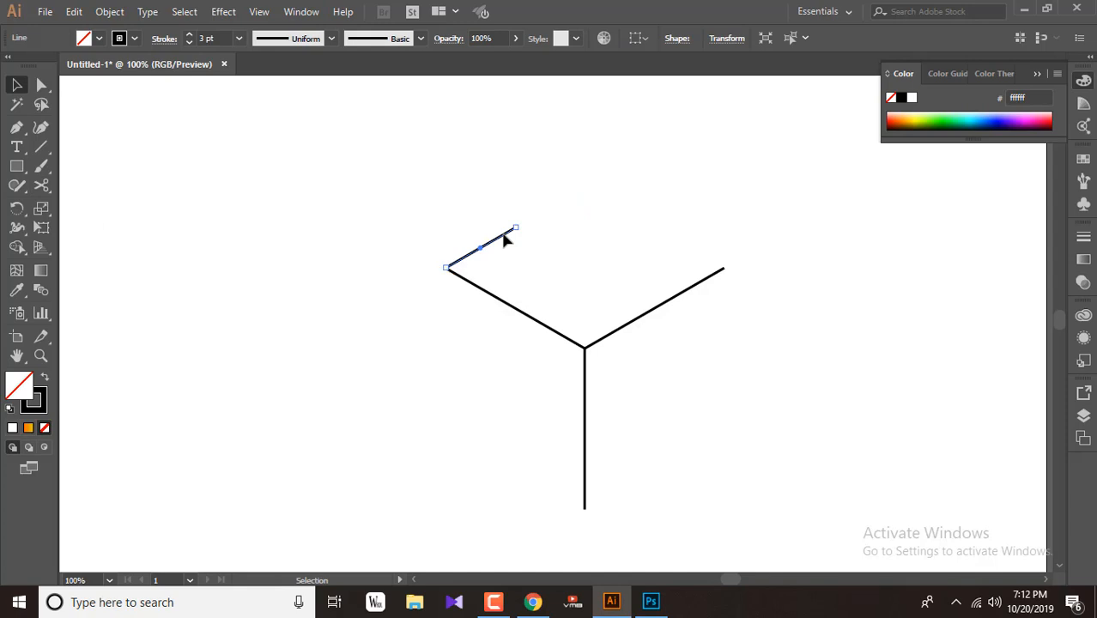
pyautogui.scroll(3, 509, 228)
pyautogui.scroll(-2, 467, 298)
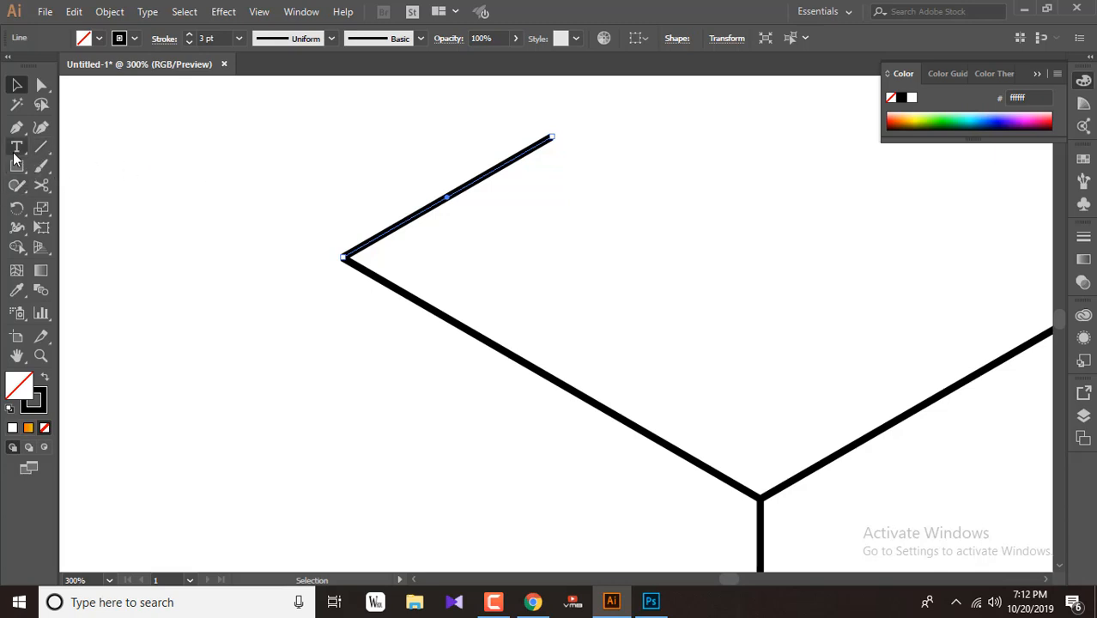
pyautogui.click(19, 210)
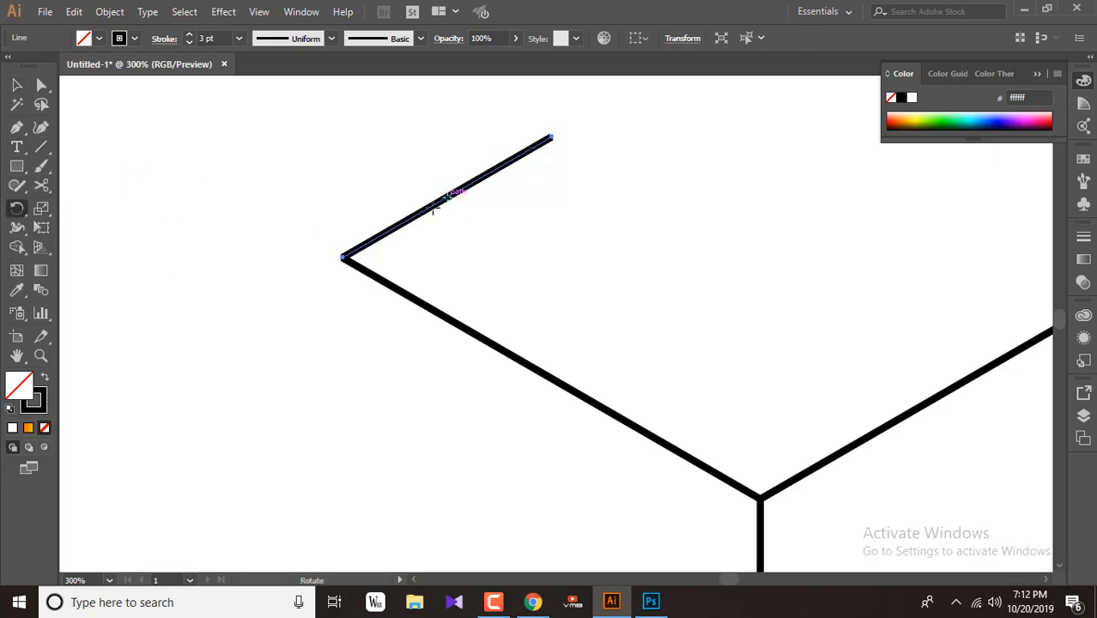
pyautogui.click(340, 255)
pyautogui.keyDown('alt'); pyautogui.click(341, 259); pyautogui.keyUp('alt')
pyautogui.write('120')
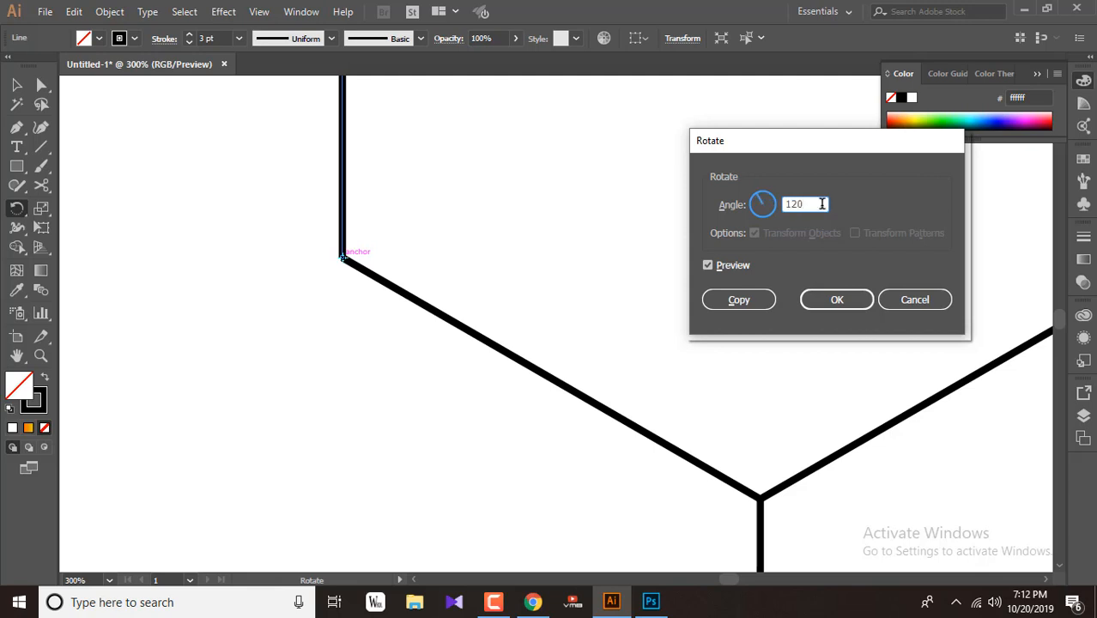
pyautogui.press('Tab')
pyautogui.click(728, 268)
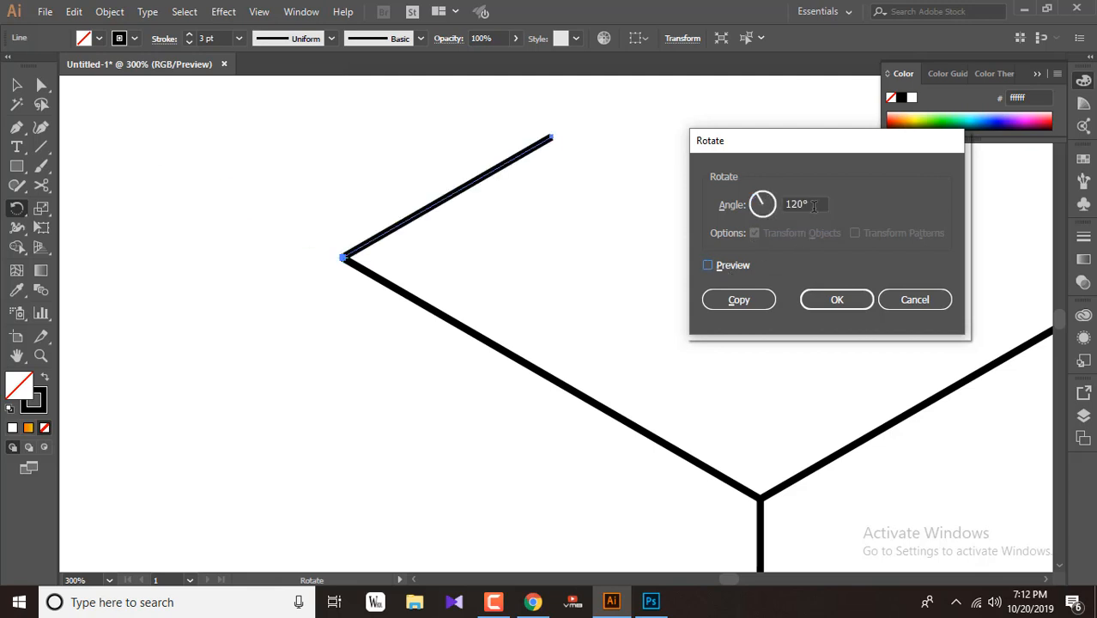
pyautogui.click(760, 204)
pyautogui.write('240')
pyautogui.click(748, 266)
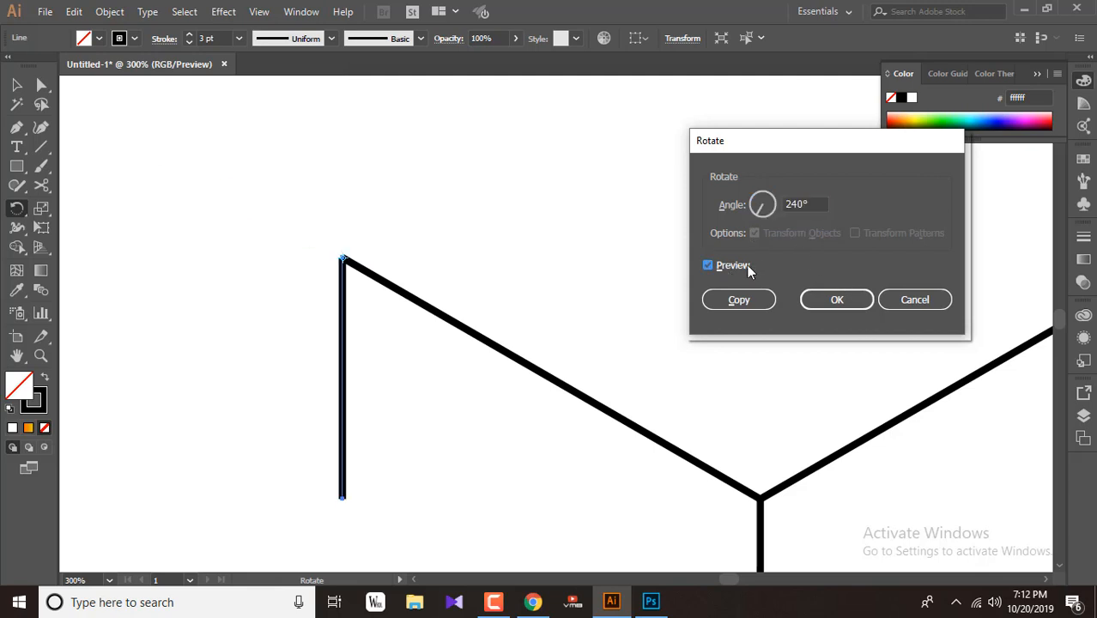
pyautogui.click(745, 300)
# Group the two short lines at the left corner and give their strokes round caps.
pyautogui.click(17, 86)
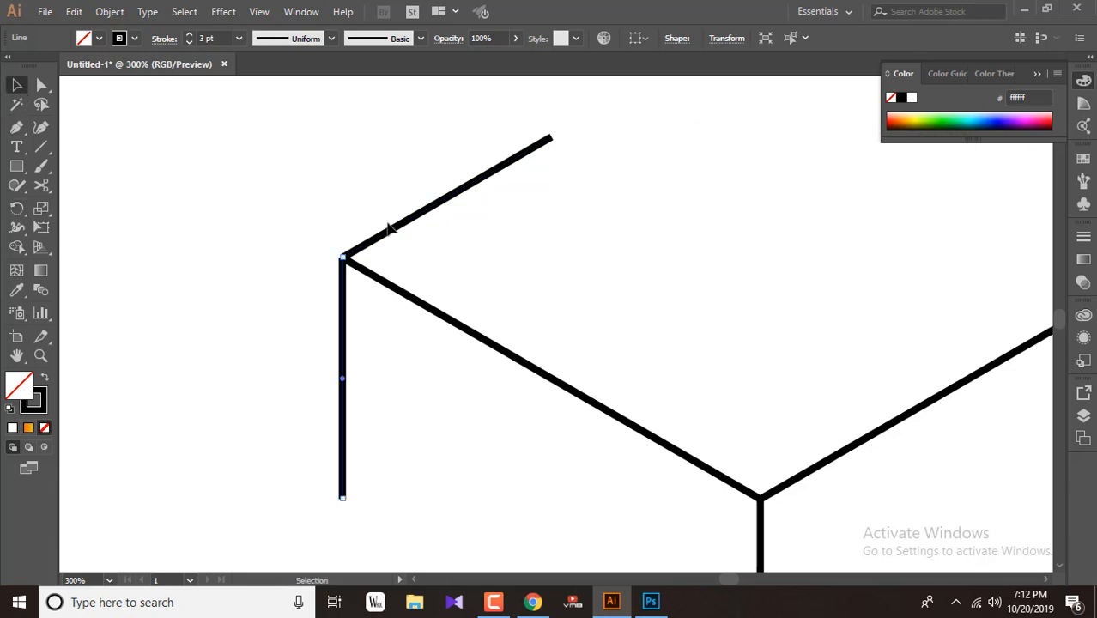
pyautogui.keyDown('shift'); pyautogui.click(398, 226); pyautogui.keyUp('shift')
pyautogui.rightClick(399, 230)
pyautogui.click(443, 331)
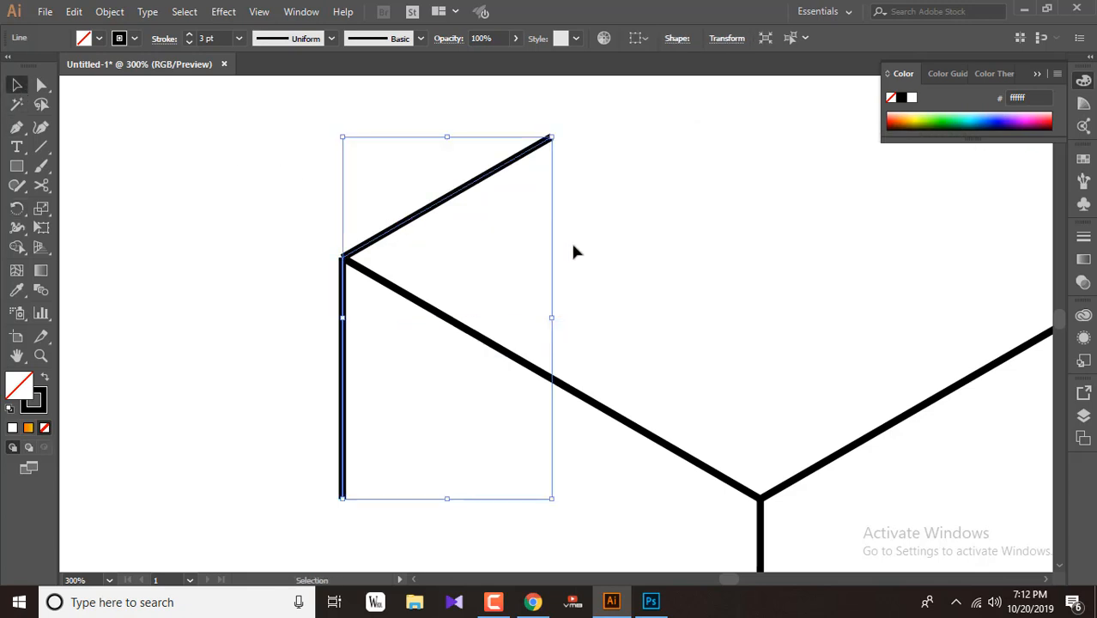
pyautogui.click(164, 38)
pyautogui.click(82, 81)
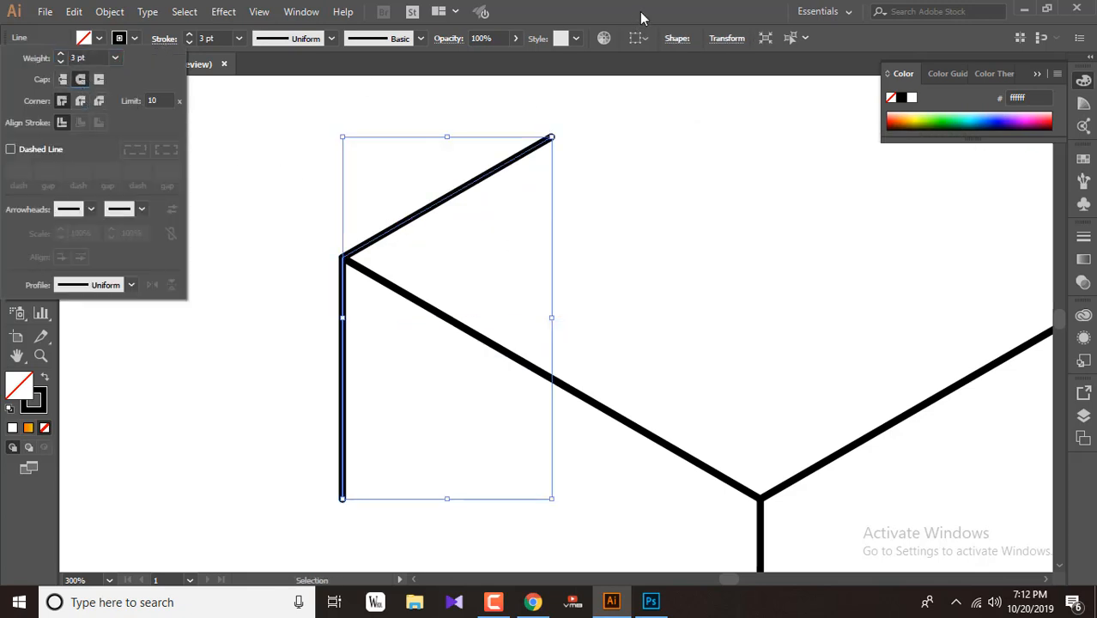
# Rotate a copy of the short-line group about the Y's centre onto the right arm's end, and repeat it for the lower arm.
pyautogui.scroll(-2, 717, 293)
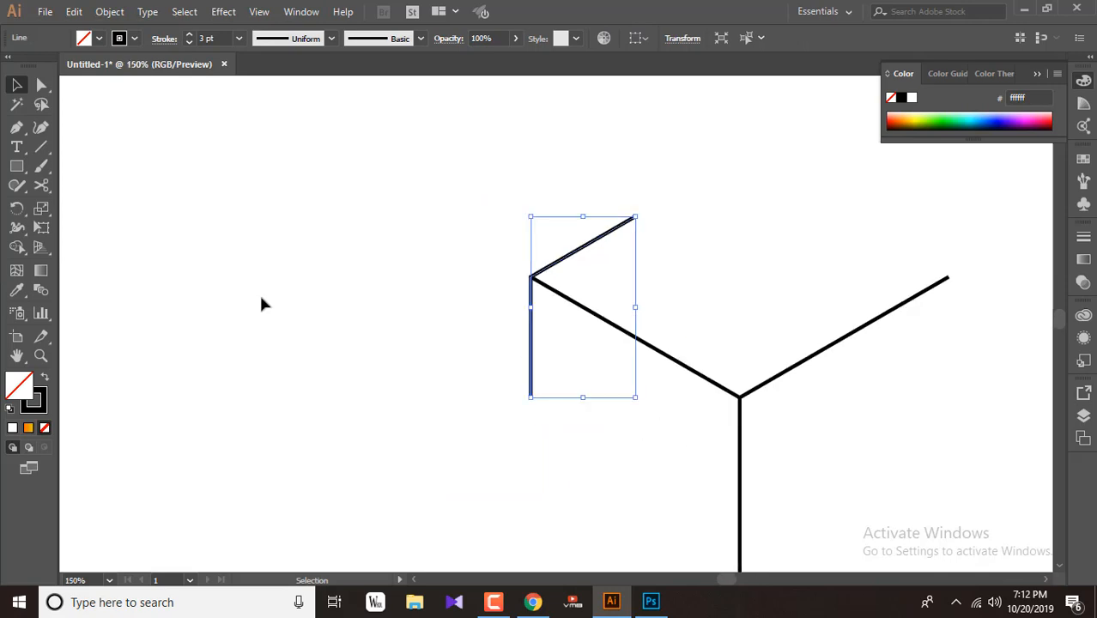
pyautogui.click(17, 207)
pyautogui.click(740, 398)
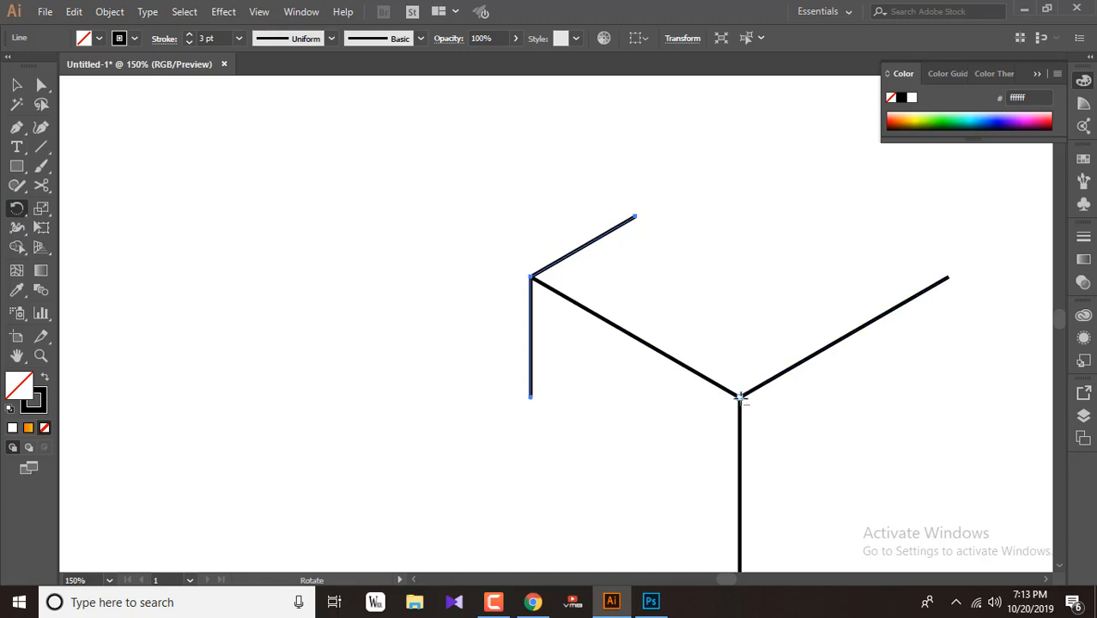
pyautogui.keyDown('alt'); pyautogui.click(740, 397); pyautogui.keyUp('alt')
pyautogui.moveTo(850, 142); pyautogui.dragTo(484, 143)
pyautogui.click(364, 299)
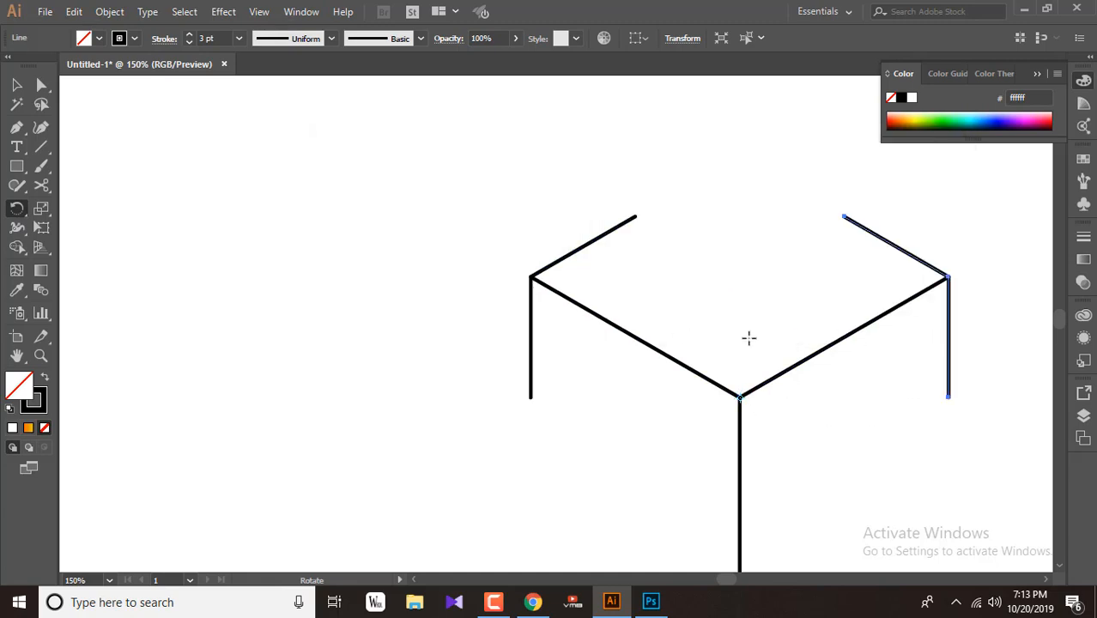
pyautogui.hotkey('ctrl', 'd')
# Duplicate the left short-line group horizontally so the copy's vertical line ends at the Y's centre and its slanted line meets the right group.
pyautogui.scroll(-3, 746, 332)
pyautogui.click(16, 84)
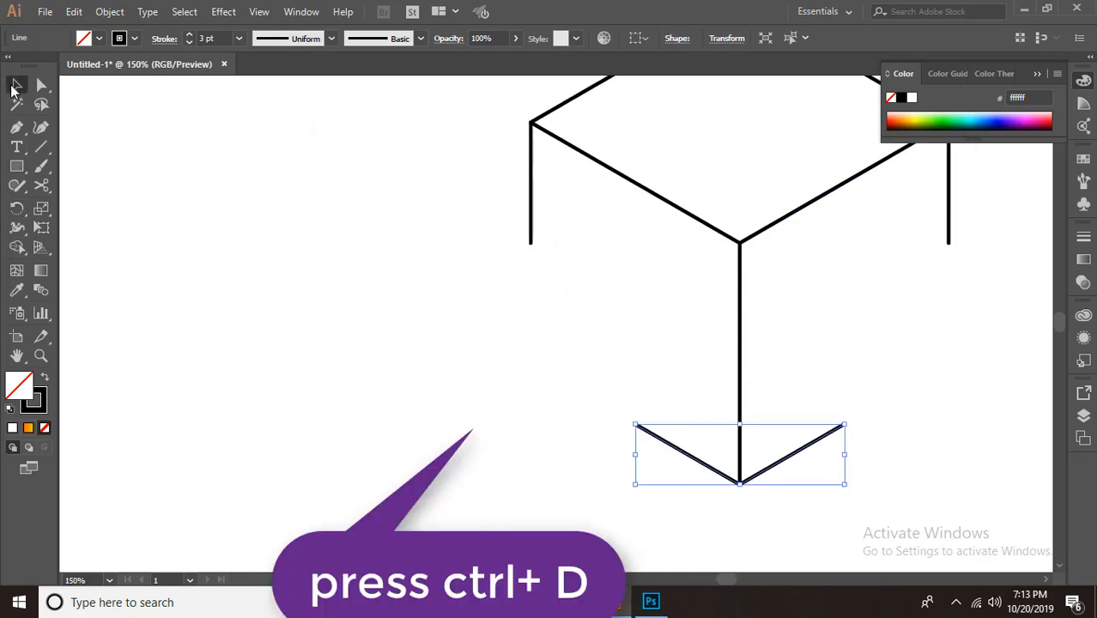
pyautogui.scroll(1, 521, 299)
pyautogui.scroll(-2, 522, 299)
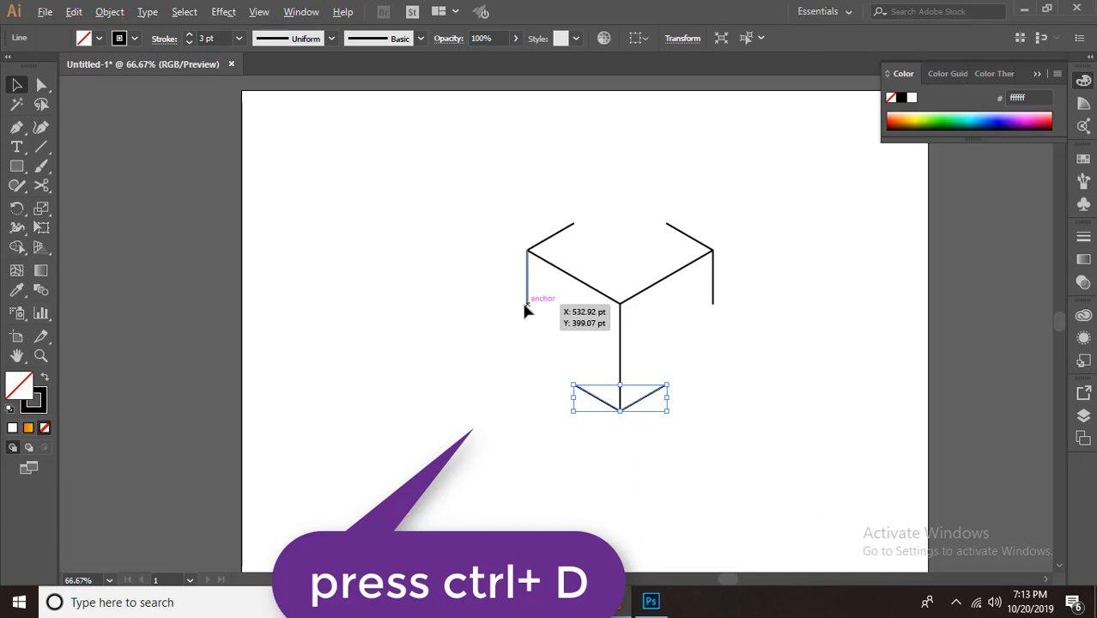
pyautogui.click(545, 243)
pyautogui.scroll(1, 573, 331)
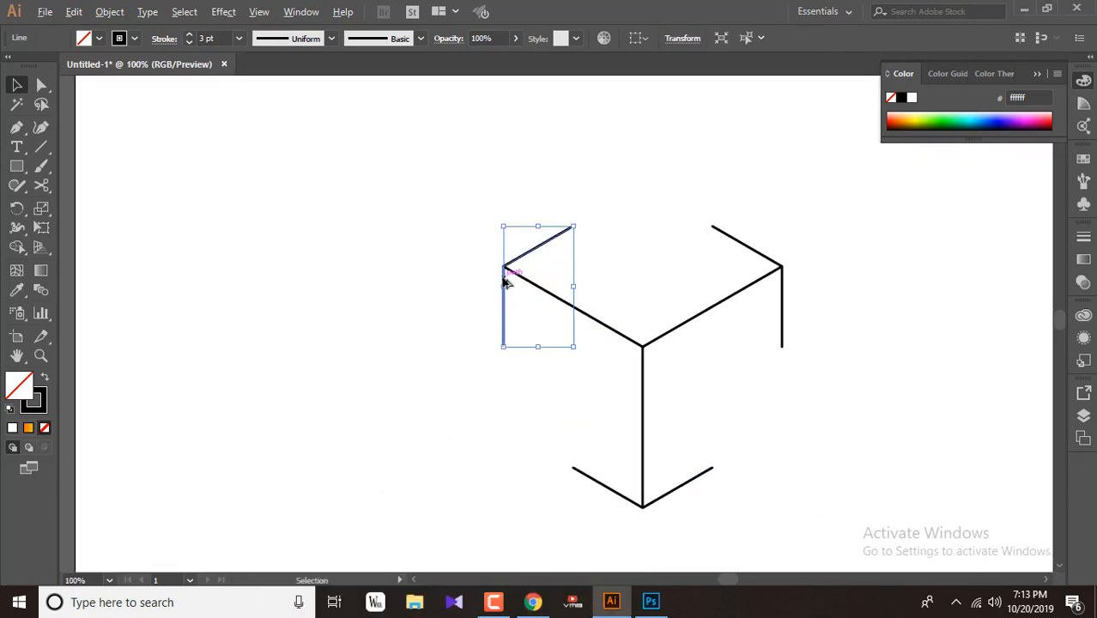
pyautogui.moveTo(507, 286); pyautogui.dragTo(646, 286)
# Draw a V-shaped path with the Pen tool from the left group's upper end through the copy's corner to the right group's upper end.
pyautogui.click(17, 127)
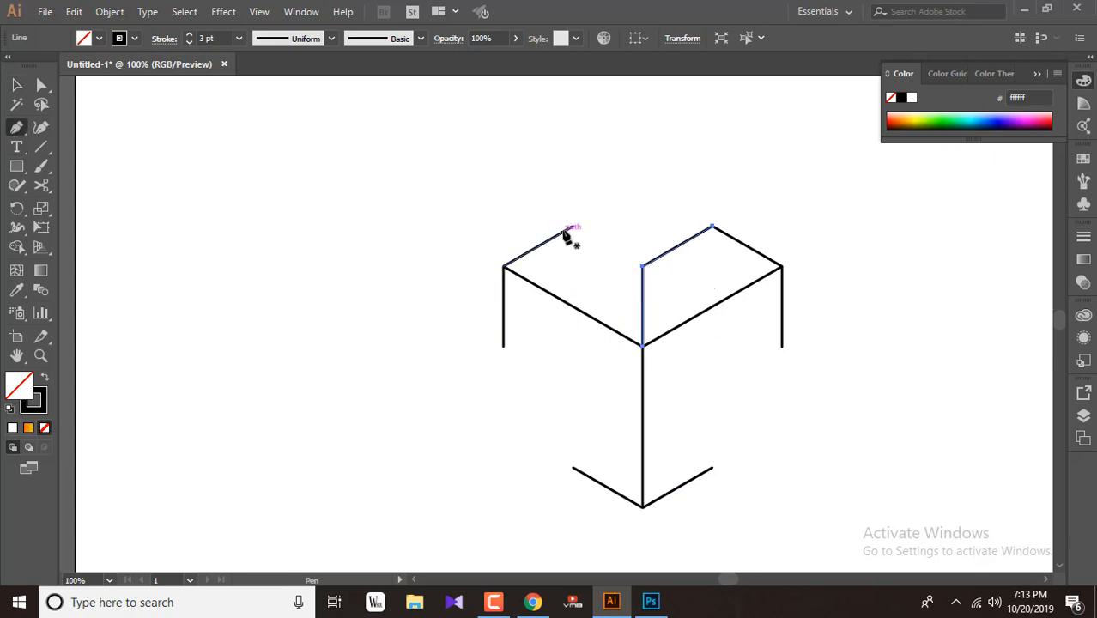
pyautogui.click(574, 226)
pyautogui.click(643, 267)
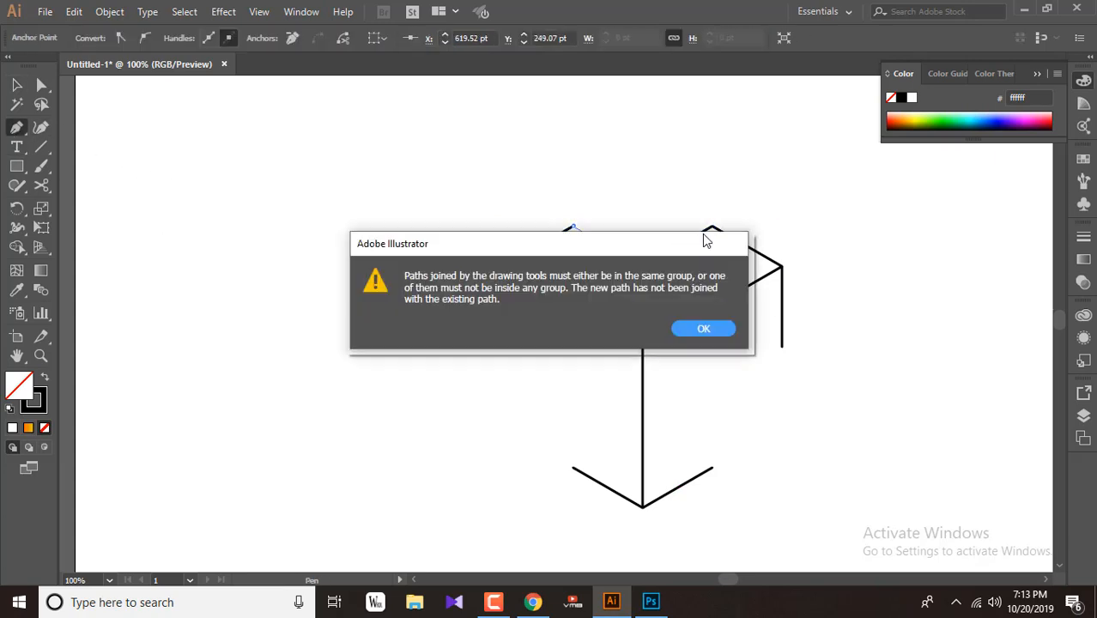
pyautogui.click(706, 329)
pyautogui.click(710, 227)
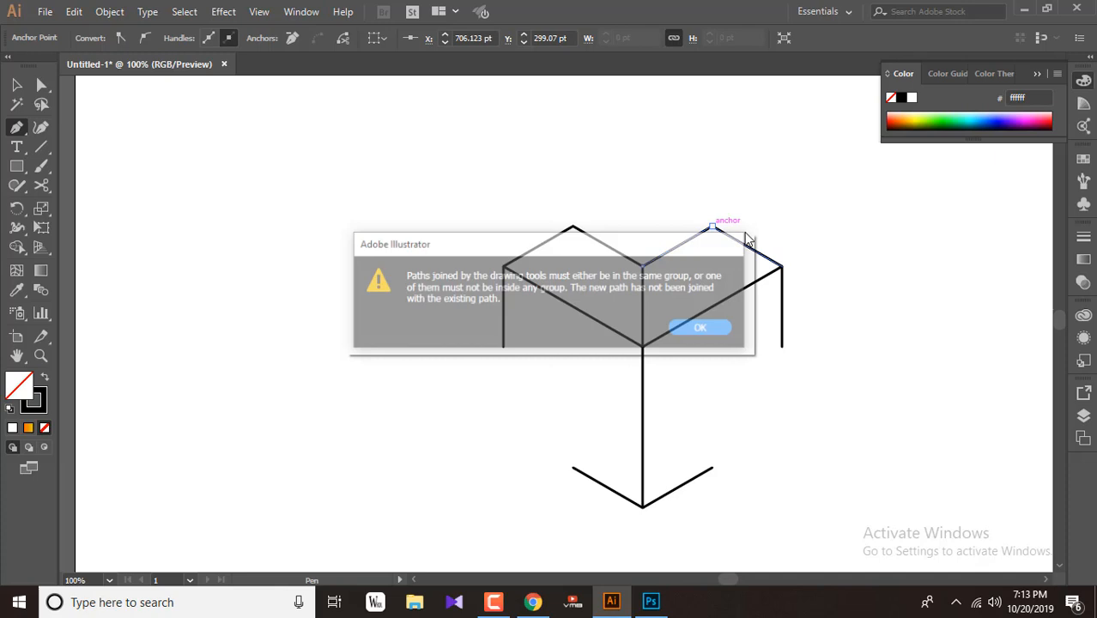
pyautogui.click(704, 328)
pyautogui.press('v')
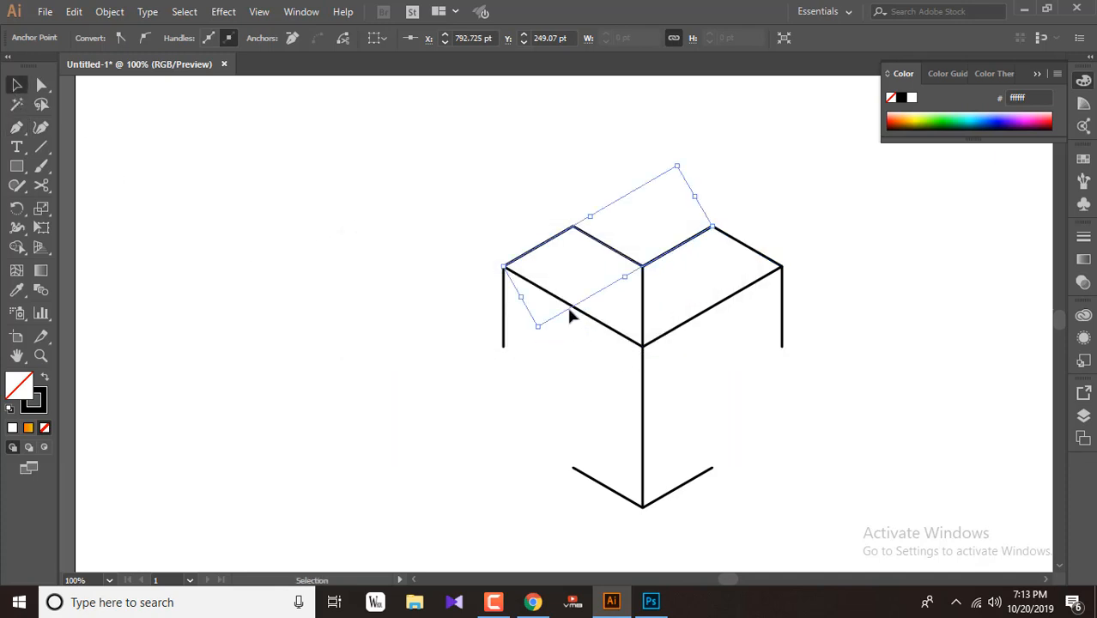
# Delete the duplicated line group at the Y's centre and group the new V-shaped path with the left corner's short lines.
pyautogui.click(640, 299)
pyautogui.click(640, 289)
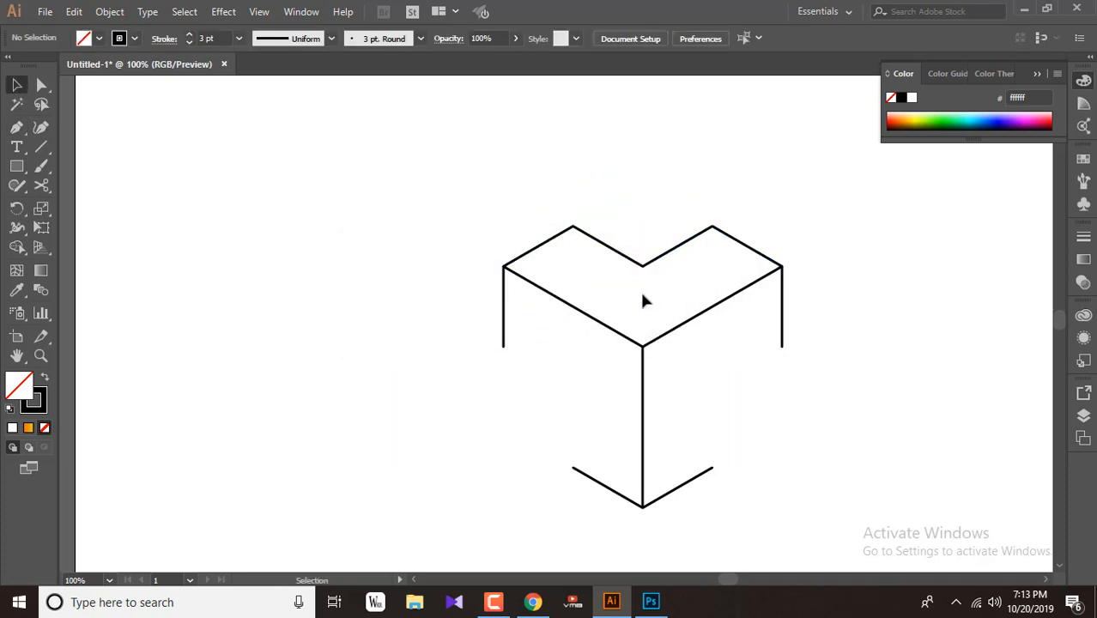
pyautogui.click(592, 240)
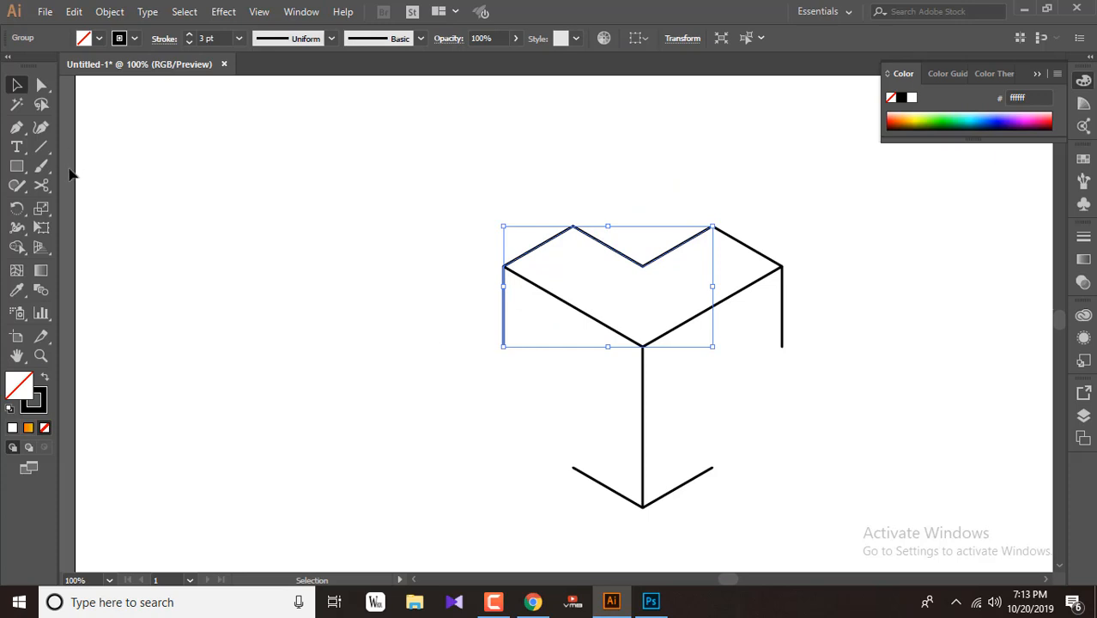
# Rotate a copy of the zigzag group by 240° about the Y's centre and repeat the rotation once to close the outline.
pyautogui.click(16, 208)
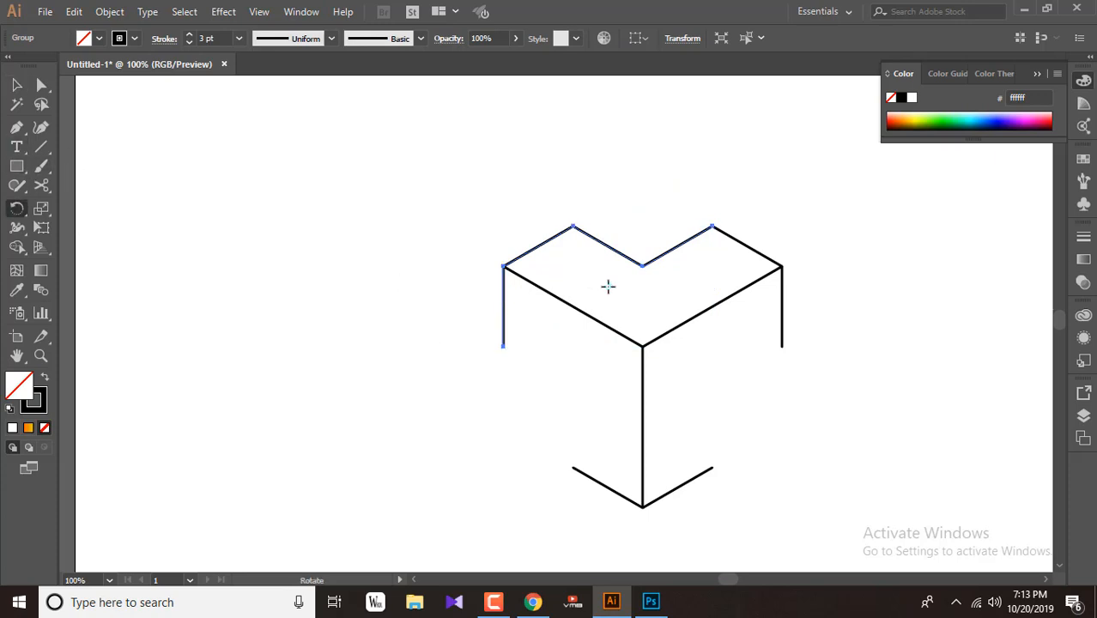
pyautogui.keyDown('alt'); pyautogui.click(643, 347); pyautogui.keyUp('alt')
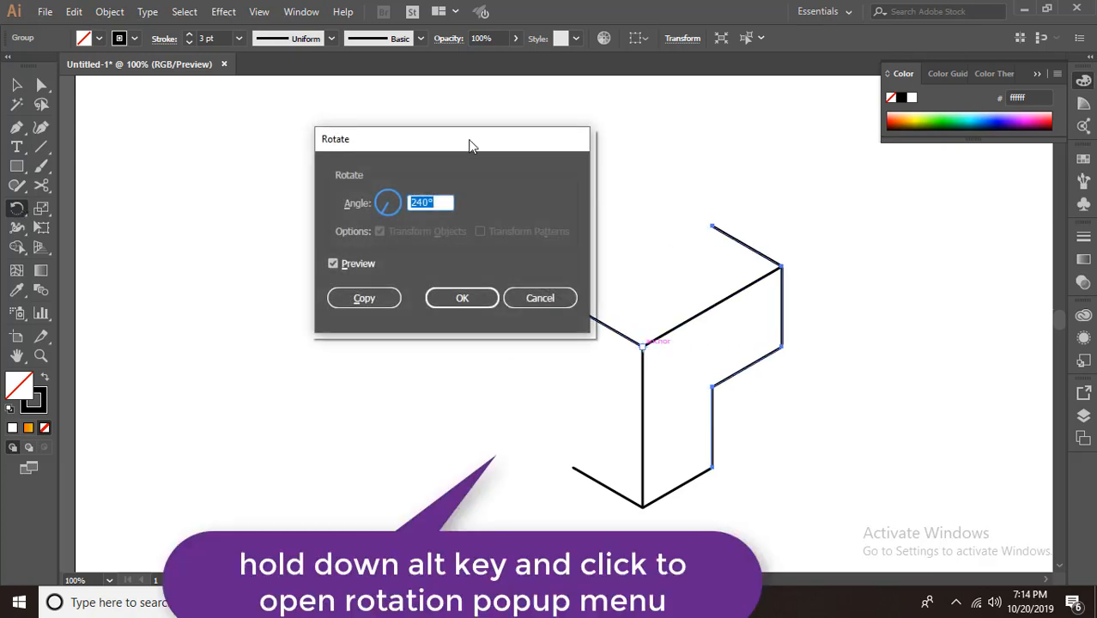
pyautogui.click(215, 250)
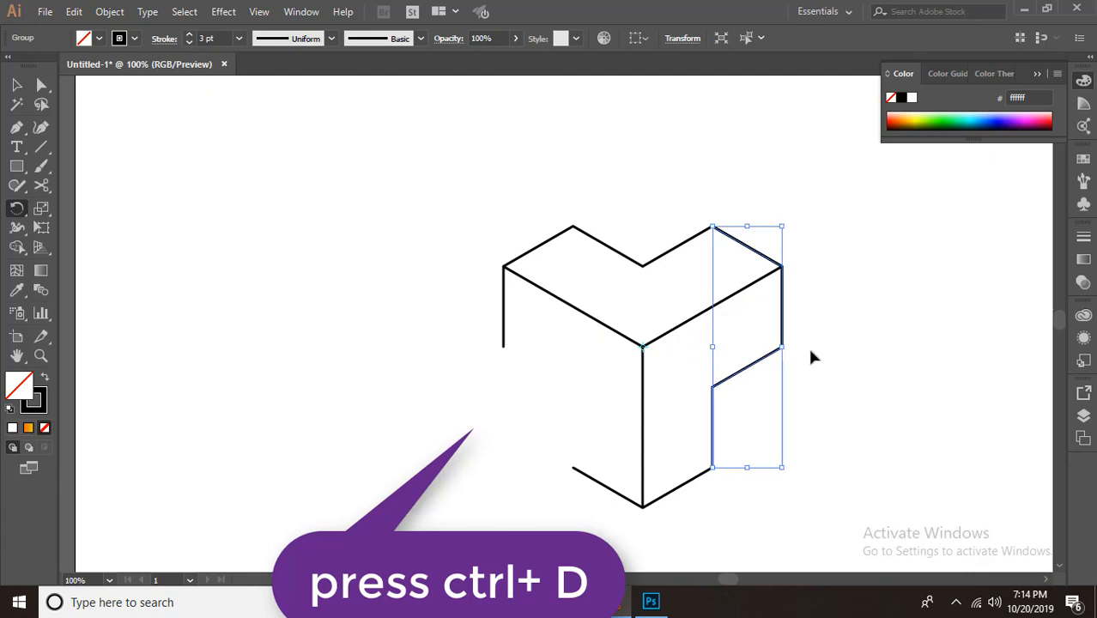
pyautogui.hotkey('ctrl', 'd')
pyautogui.press('v')
pyautogui.click(916, 407)
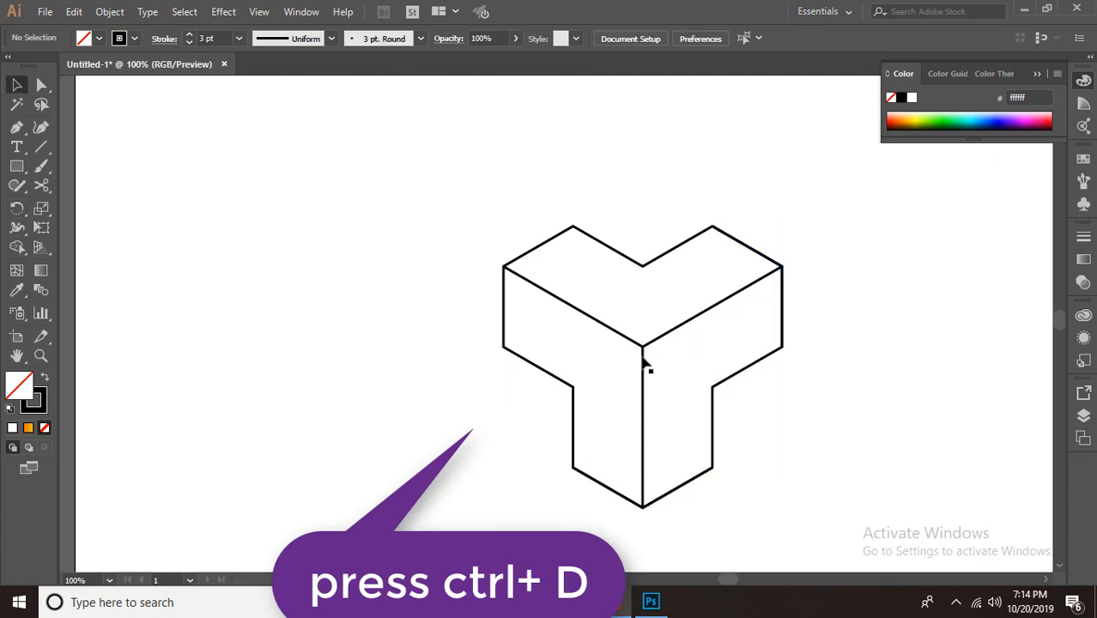
# Duplicate the complete figure horizontally to the left and group the copy.
pyautogui.moveTo(463, 218); pyautogui.dragTo(736, 404)
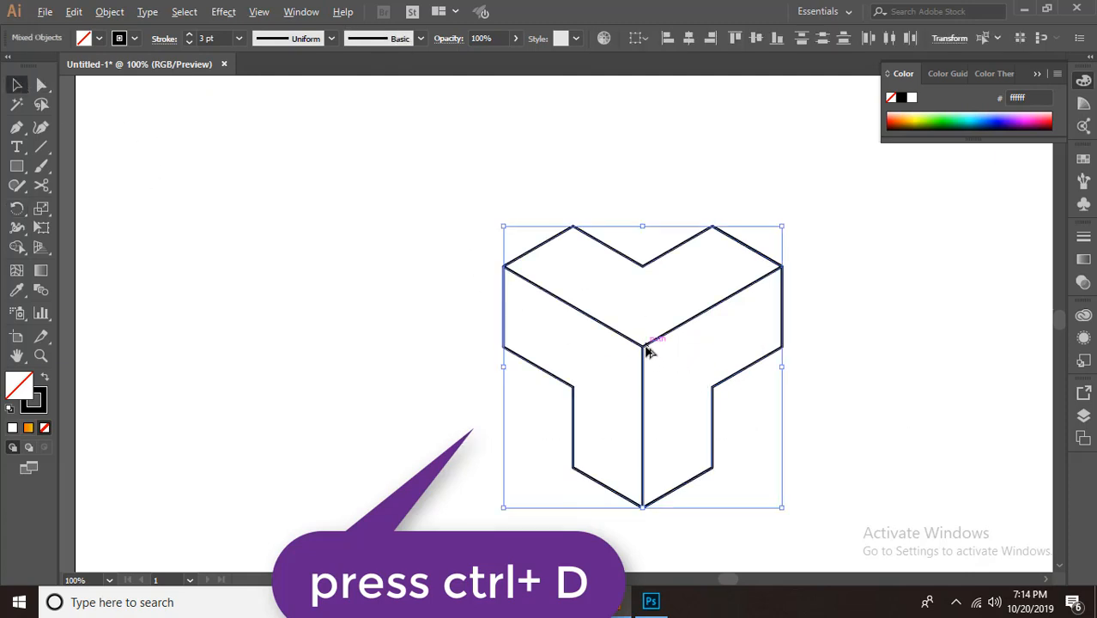
pyautogui.moveTo(642, 348); pyautogui.dragTo(286, 347)
pyautogui.rightClick(294, 268)
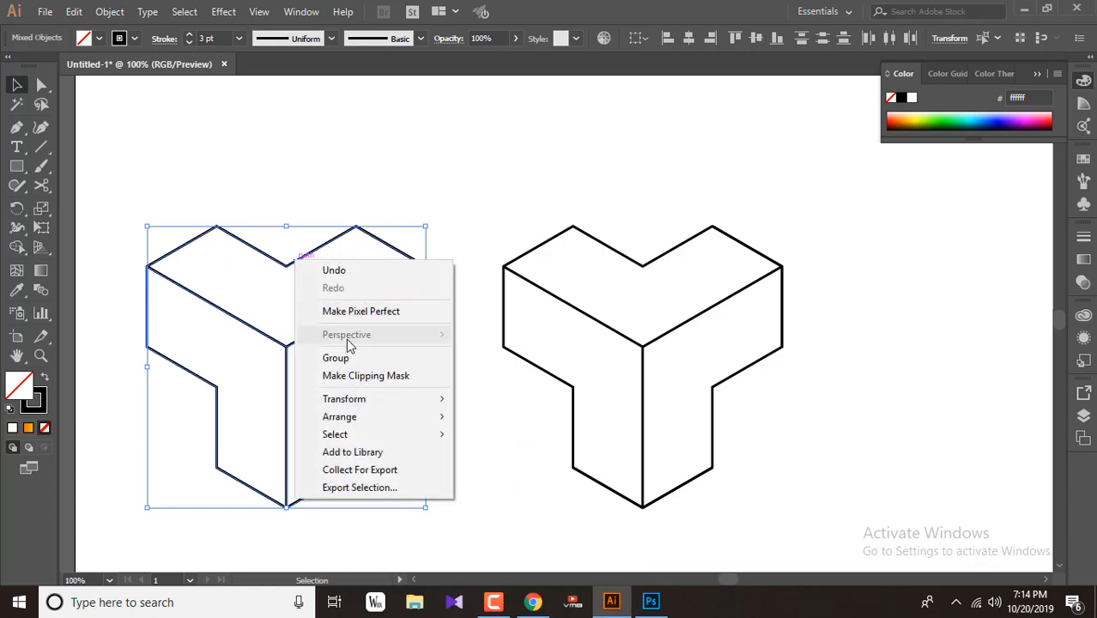
pyautogui.click(520, 426)
# Delete the three inner lines from the right figure and group its remaining outline.
pyautogui.click(643, 352)
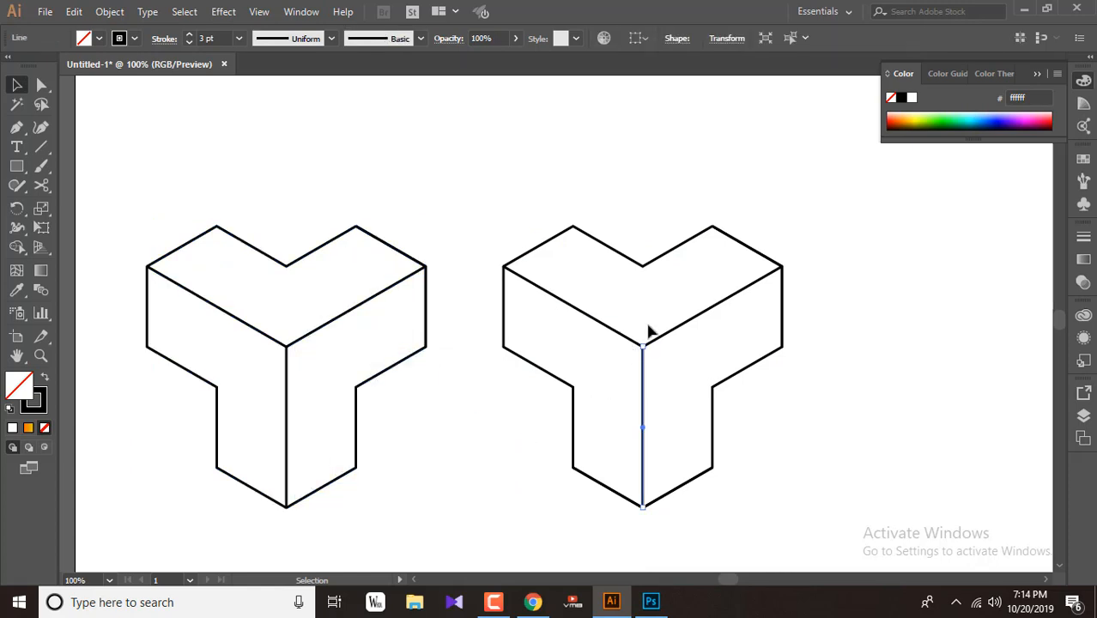
pyautogui.moveTo(649, 325); pyautogui.dragTo(689, 378)
pyautogui.press('Delete')
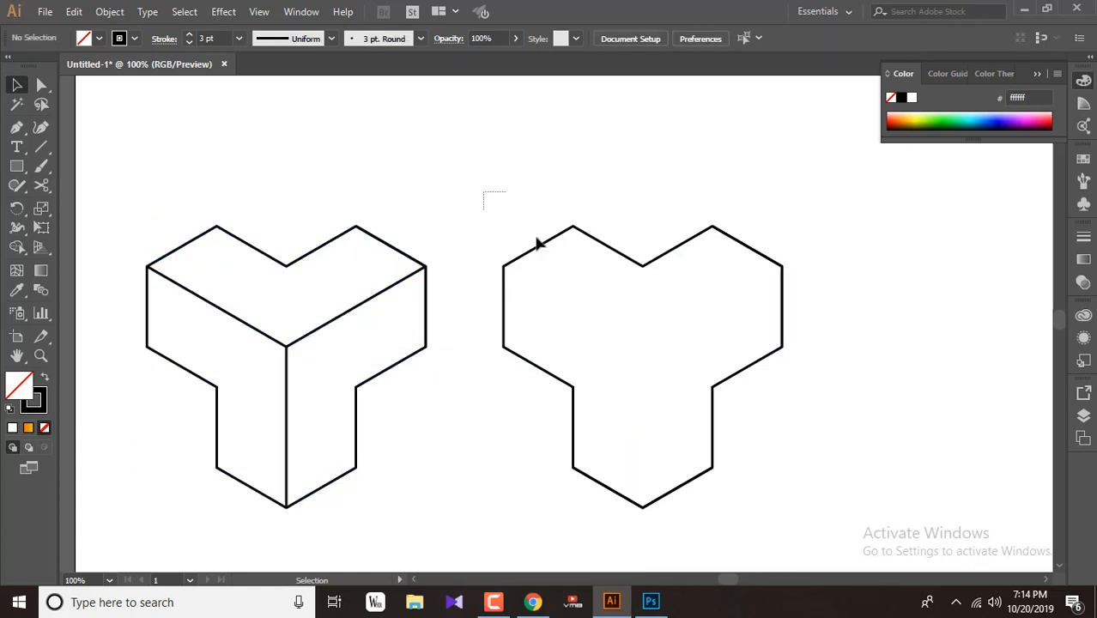
pyautogui.moveTo(538, 244); pyautogui.dragTo(752, 504)
pyautogui.rightClick(729, 373)
pyautogui.click(756, 234)
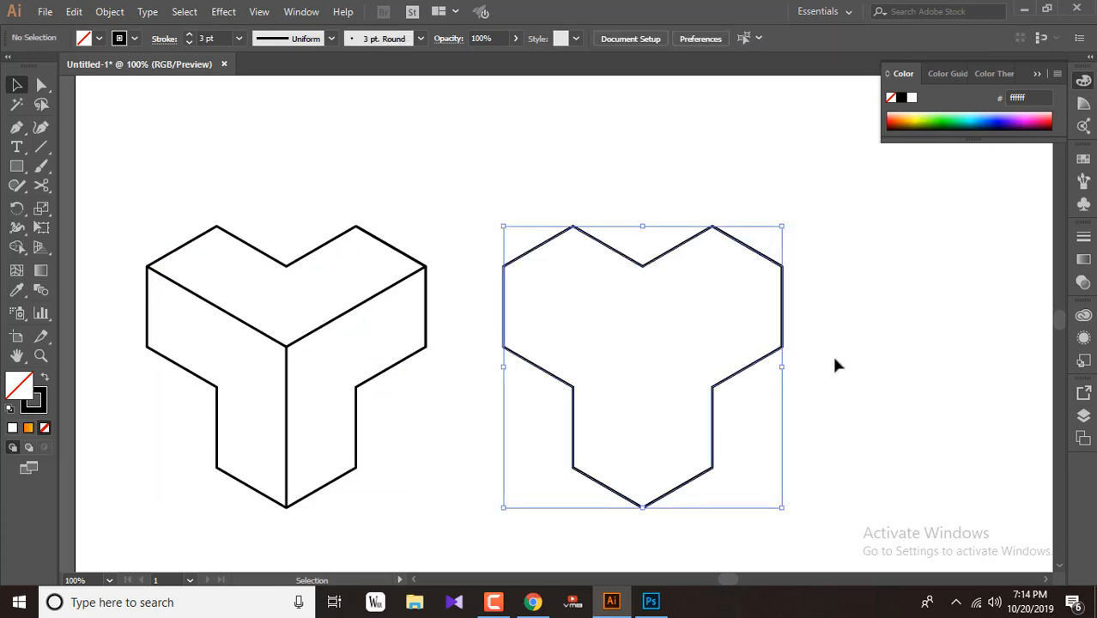
pyautogui.click(837, 365)
# Move the empty outline off the artboard, to the left of the complete figure.
pyautogui.scroll(3, 713, 234)
pyautogui.scroll(-5, 712, 237)
pyautogui.click(503, 293)
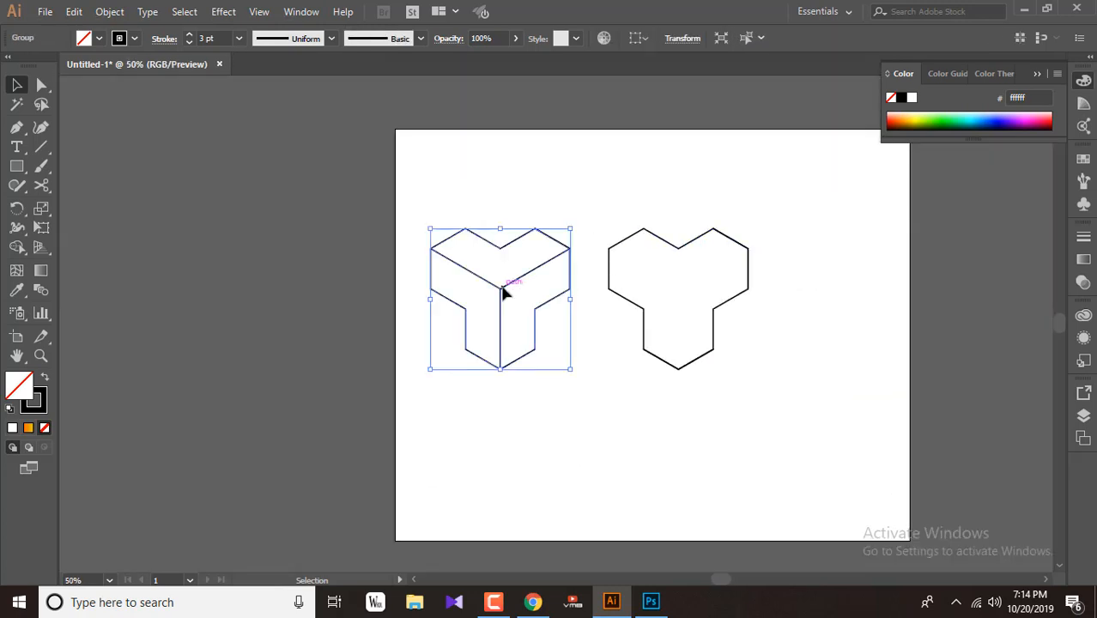
pyautogui.moveTo(649, 311); pyautogui.dragTo(166, 352)
# Ungroup the complete figure on the artboard.
pyautogui.click(441, 237)
pyautogui.rightClick(505, 302)
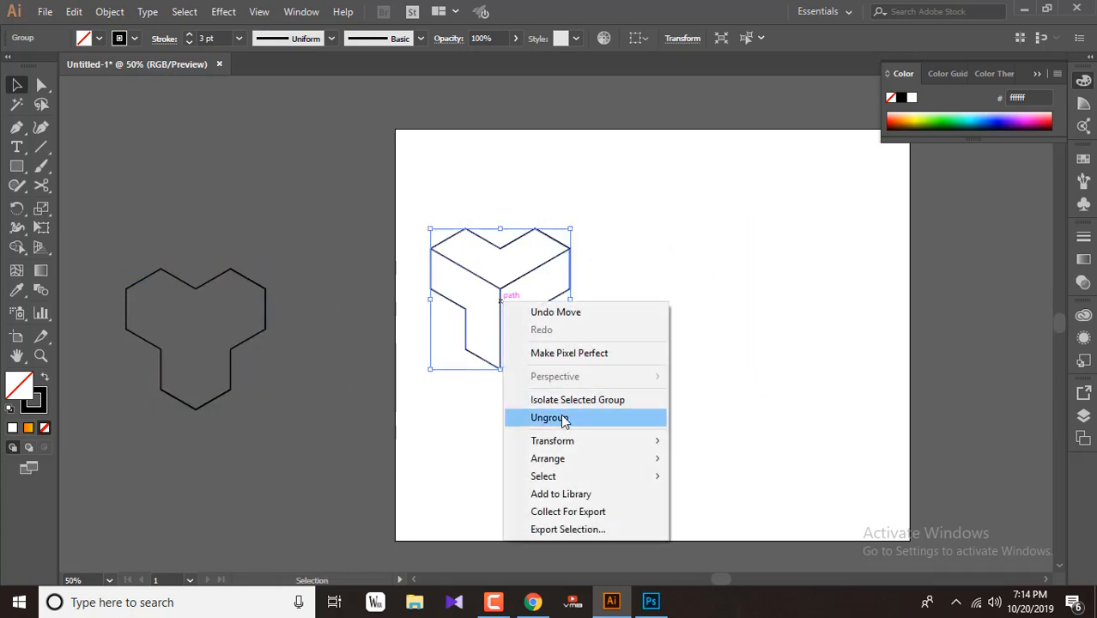
pyautogui.click(711, 284)
pyautogui.click(564, 293)
pyautogui.rightClick(564, 293)
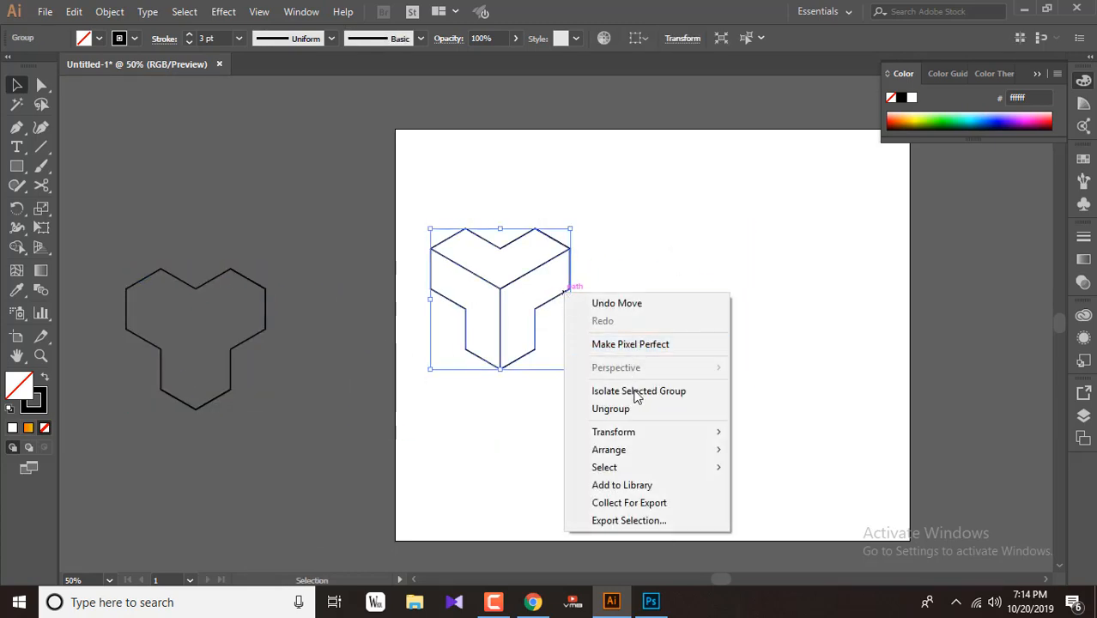
pyautogui.click(631, 408)
pyautogui.click(640, 322)
# Group the three outer zigzag parts of the figure into one outline.
pyautogui.click(521, 236)
pyautogui.keyDown('shift'); pyautogui.click(559, 295); pyautogui.keyUp('shift')
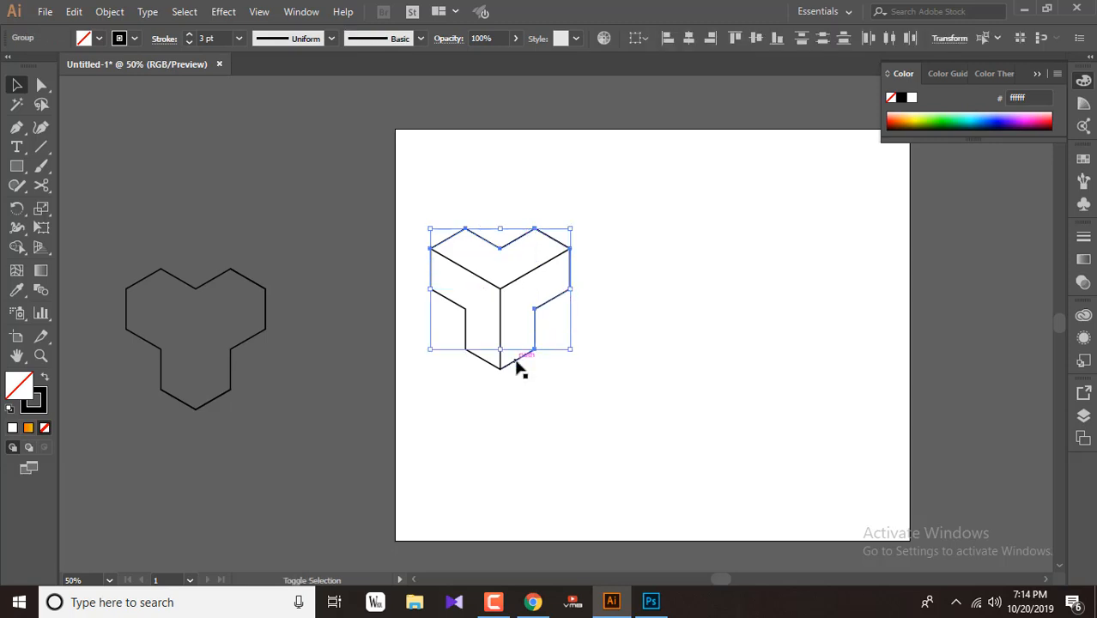
pyautogui.keyDown('shift'); pyautogui.click(479, 359); pyautogui.keyUp('shift')
pyautogui.rightClick(533, 308)
pyautogui.click(580, 425)
pyautogui.click(612, 344)
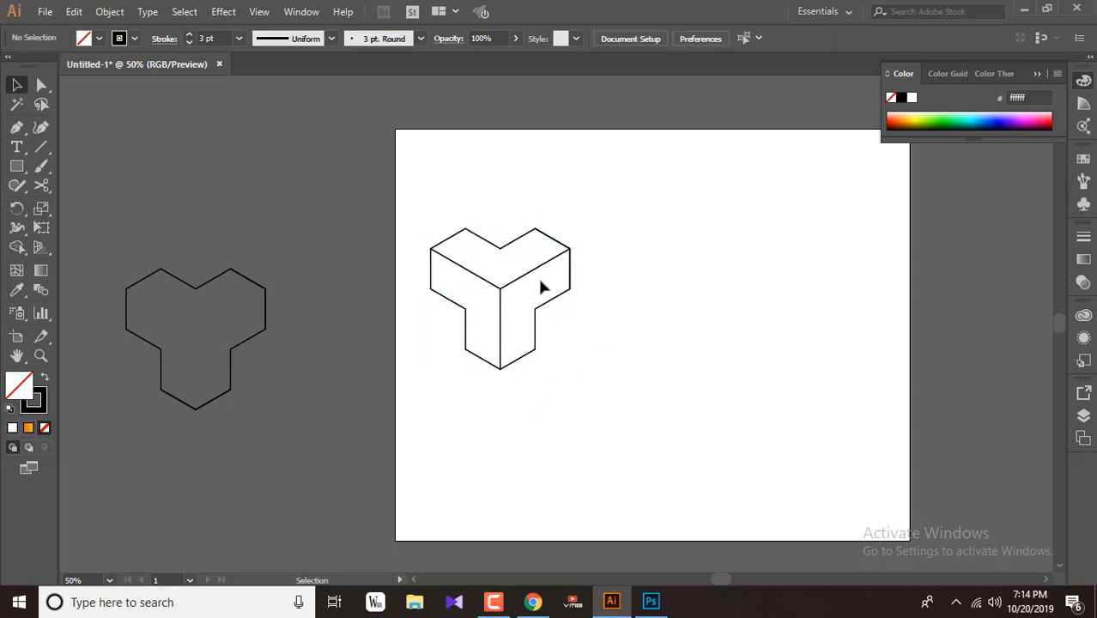
# Group the figure's three inner lines, and group them together with the outer outline.
pyautogui.moveTo(486, 265); pyautogui.dragTo(509, 296)
pyautogui.rightClick(531, 277)
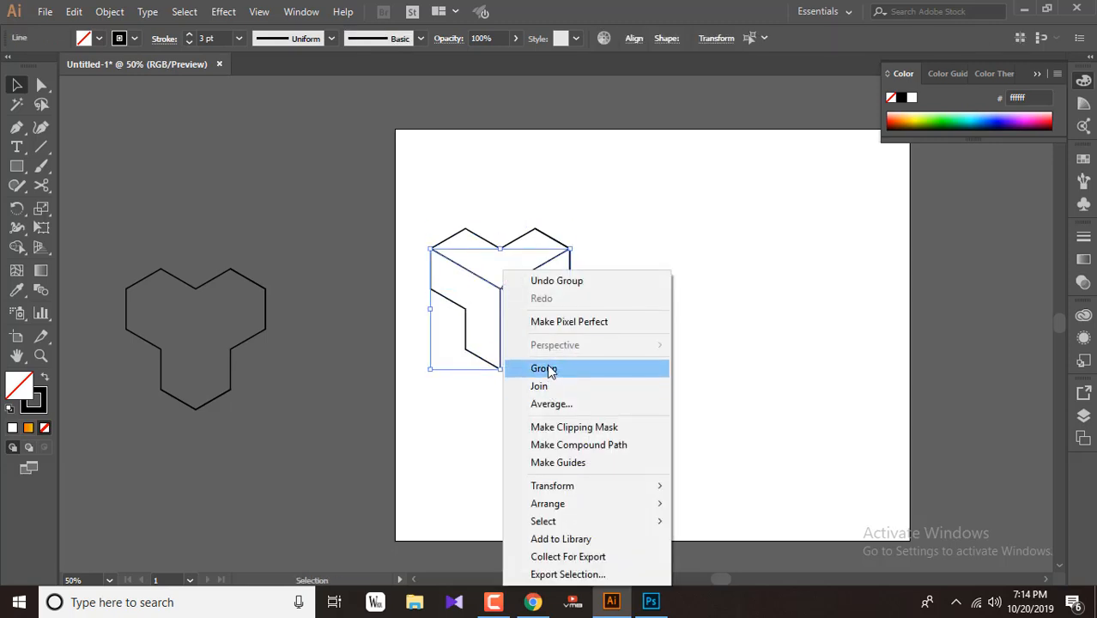
pyautogui.click(567, 372)
pyautogui.click(473, 203)
pyautogui.rightClick(533, 279)
pyautogui.click(584, 373)
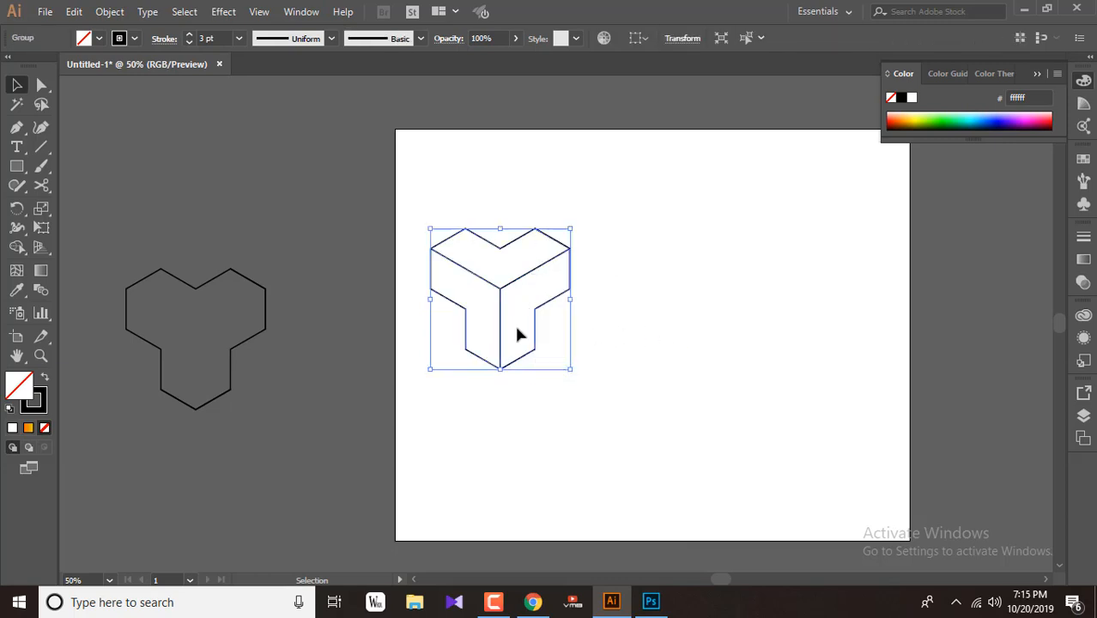
# Scale the grouped figure down proportionally so it sits in the artboard's upper-left corner.
pyautogui.moveTo(570, 370); pyautogui.dragTo(435, 168)
pyautogui.scroll(2, 465, 197)
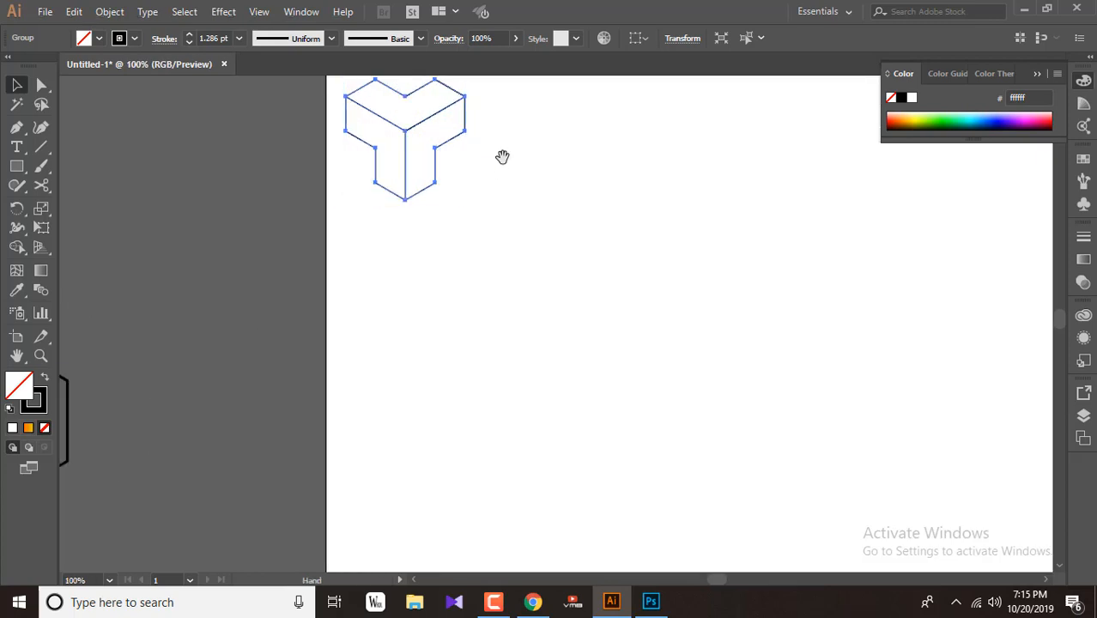
pyautogui.moveTo(503, 156); pyautogui.dragTo(480, 225)
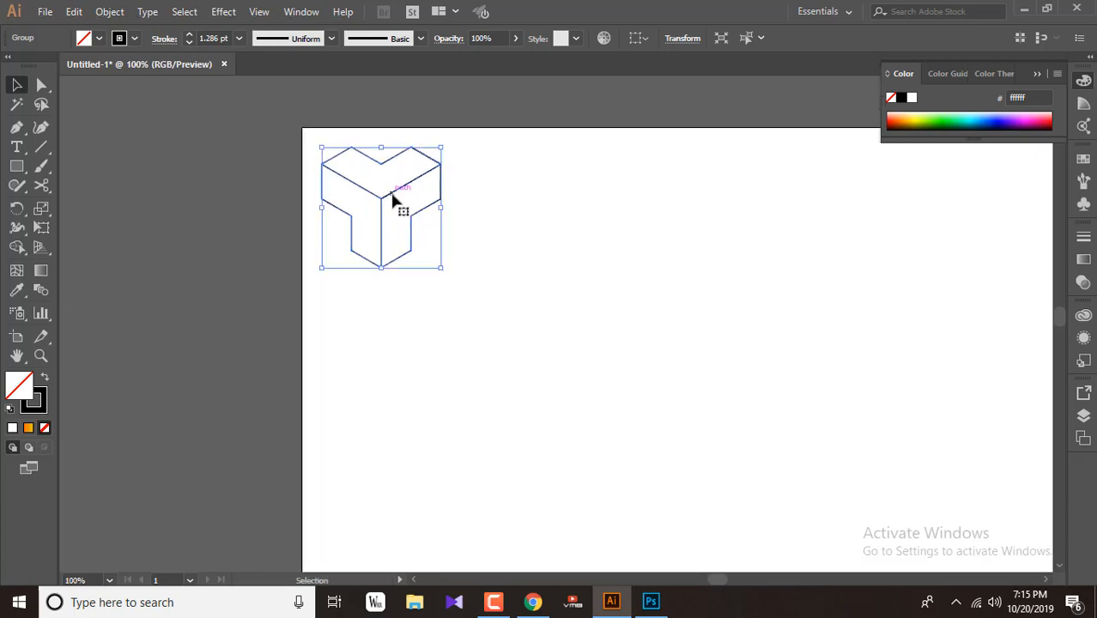
# Ungroup the small figure and set its outer outline's stroke to 5 pt, leaving the inner lines thin.
pyautogui.rightClick(393, 199)
pyautogui.click(448, 311)
pyautogui.click(388, 195)
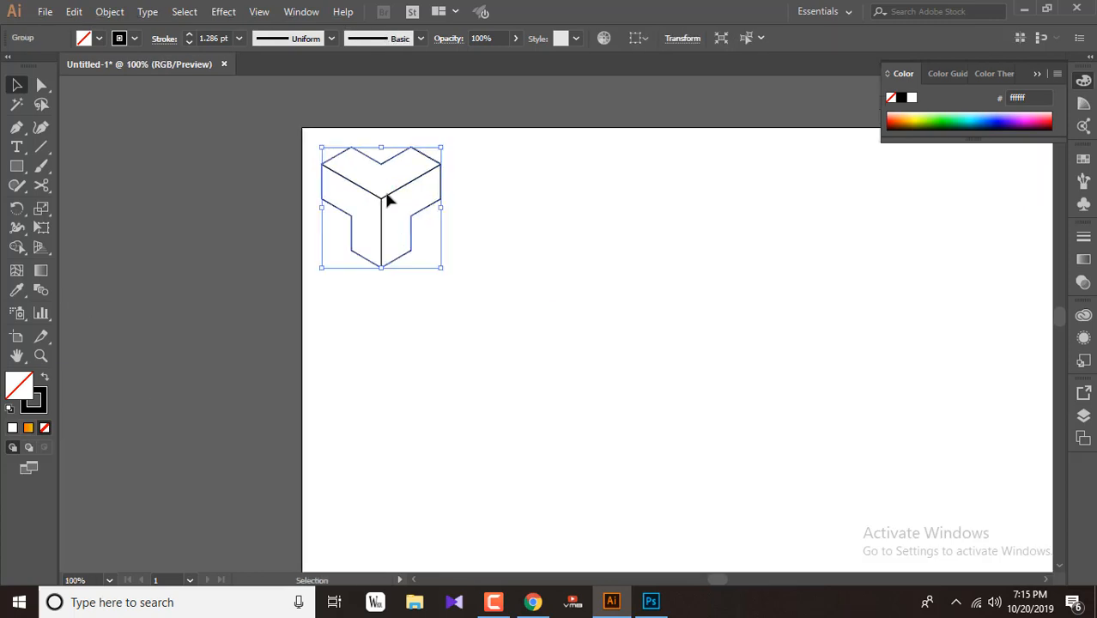
pyautogui.click(189, 36)
pyautogui.click(189, 35)
pyautogui.click(189, 35)
pyautogui.click(189, 35)
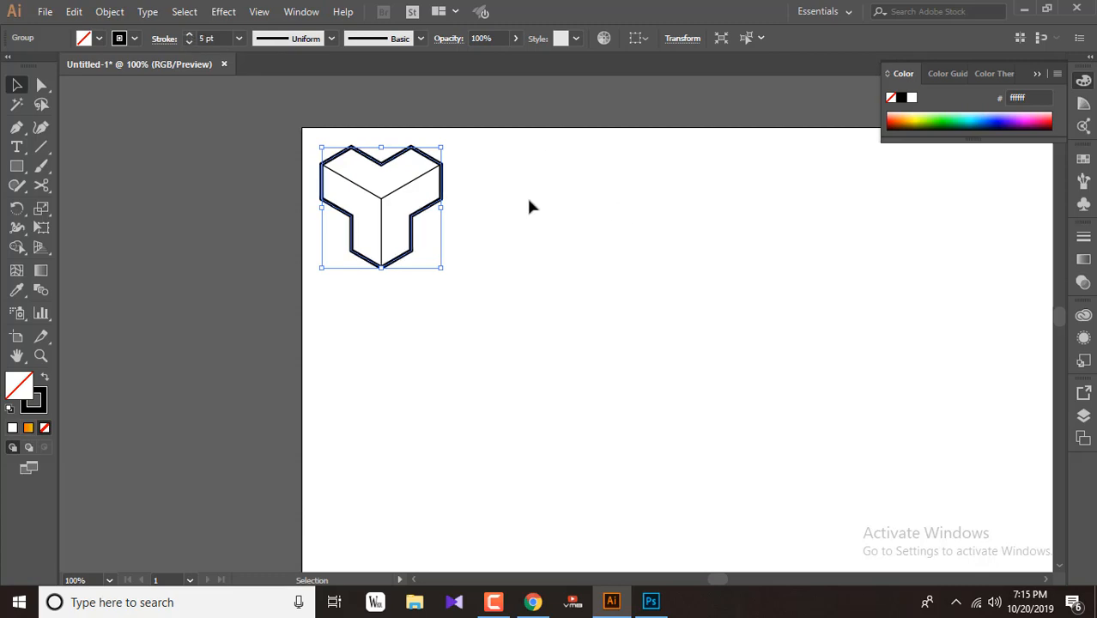
pyautogui.click(530, 206)
# Regroup the small figure and duplicate it diagonally down to the right so the copy interlocks with the original.
pyautogui.moveTo(382, 201); pyautogui.dragTo(319, 154)
pyautogui.rightClick(380, 206)
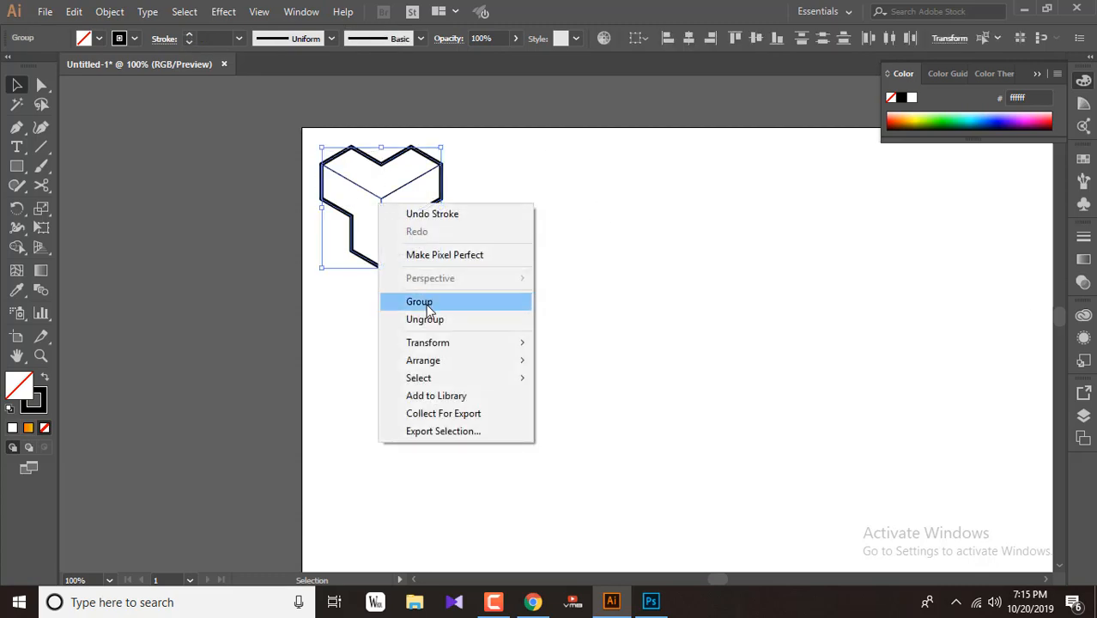
pyautogui.click(428, 306)
pyautogui.moveTo(413, 225); pyautogui.dragTo(503, 277)
# Repeat the diagonal duplication until a row of twelve interlocking figures runs past the artboard's right edge.
pyautogui.press('a')
pyautogui.hotkey('ctrl', 'd')
pyautogui.hotkey('ctrl', 'd')
pyautogui.hotkey('ctrl', 'd')
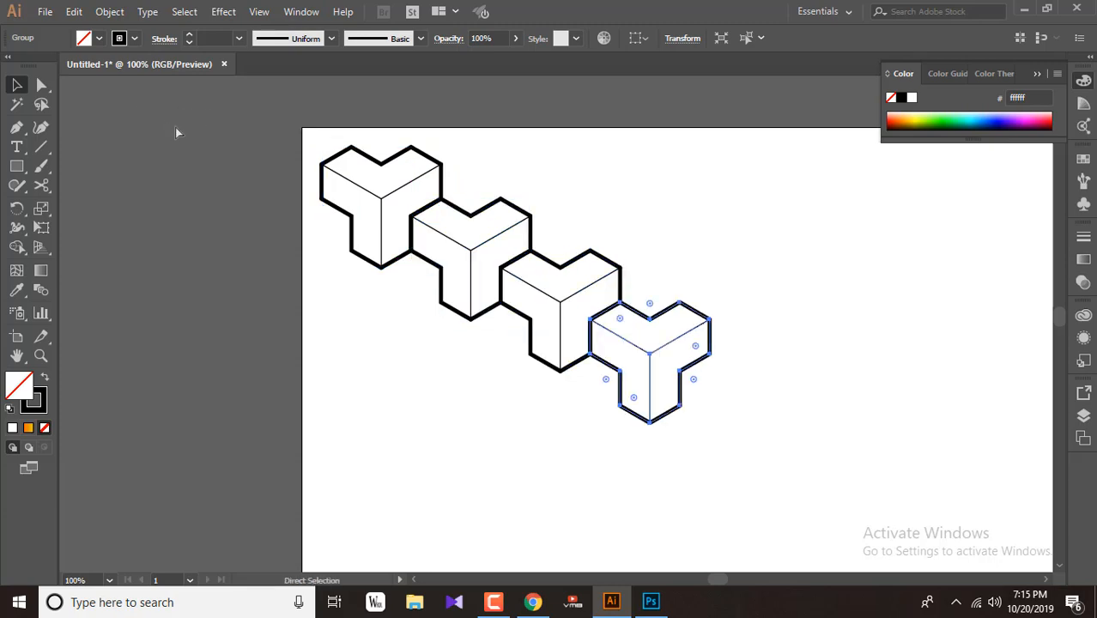
pyautogui.scroll(-3, 359, 238)
pyautogui.hotkey('ctrl', 'd')
pyautogui.hotkey('ctrl', 'd')
pyautogui.hotkey('ctrl', 'd')
pyautogui.hotkey('ctrl', 'd')
pyautogui.hotkey('ctrl', 'd')
pyautogui.hotkey('ctrl', 'd')
pyautogui.hotkey('ctrl', 'd')
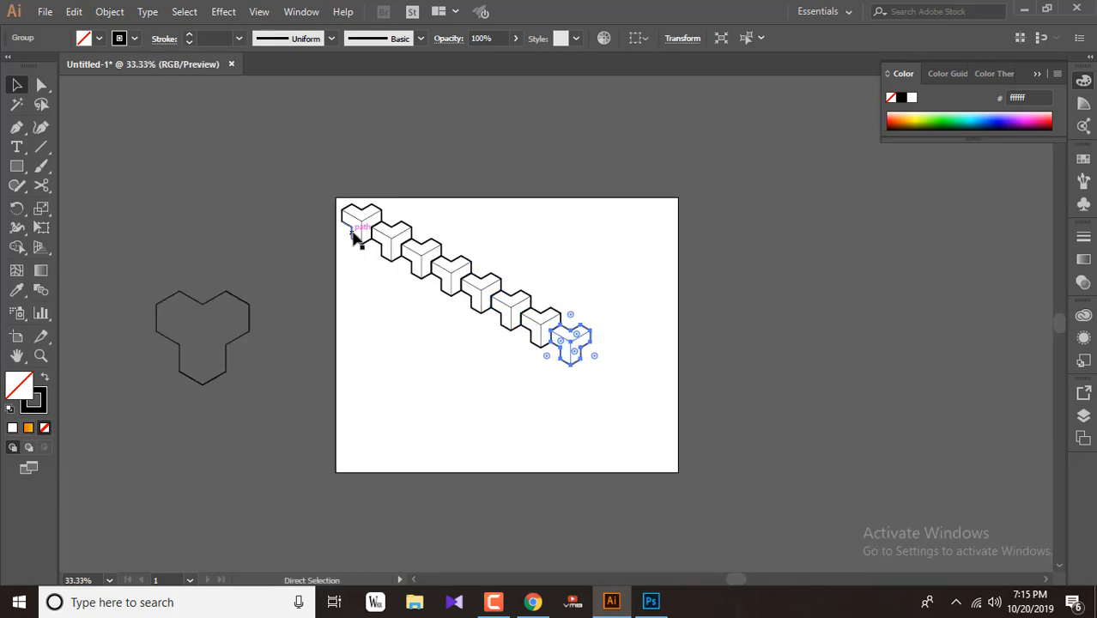
pyautogui.press('v')
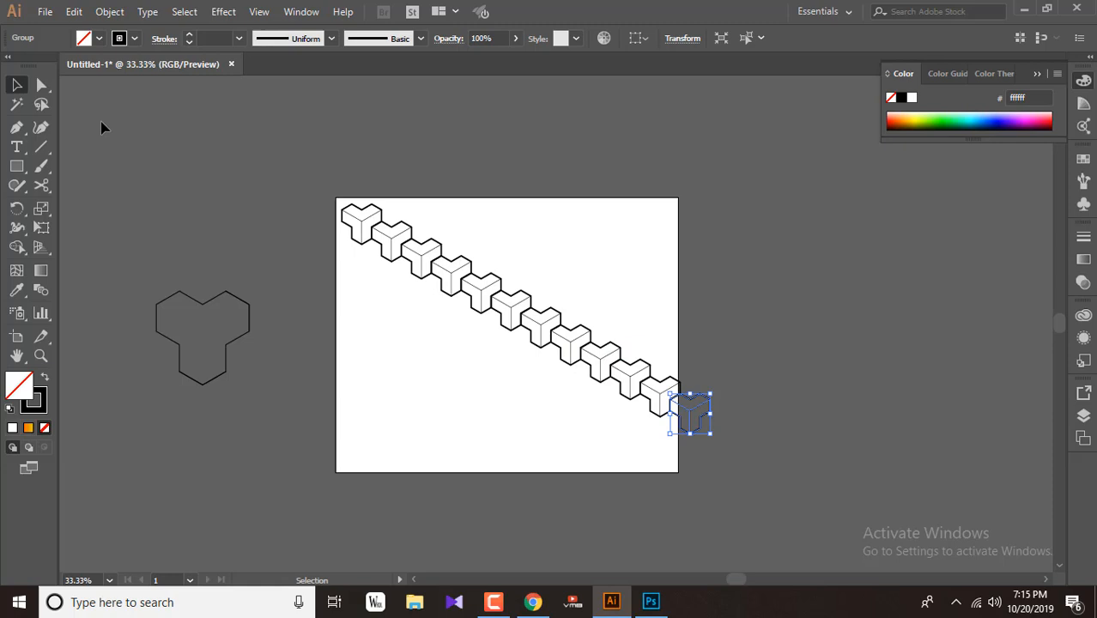
# Select the whole diagonal row and duplicate it up to the right so the copy nests against the first row.
pyautogui.click(207, 112)
pyautogui.hotkey('ctrl', 'a')
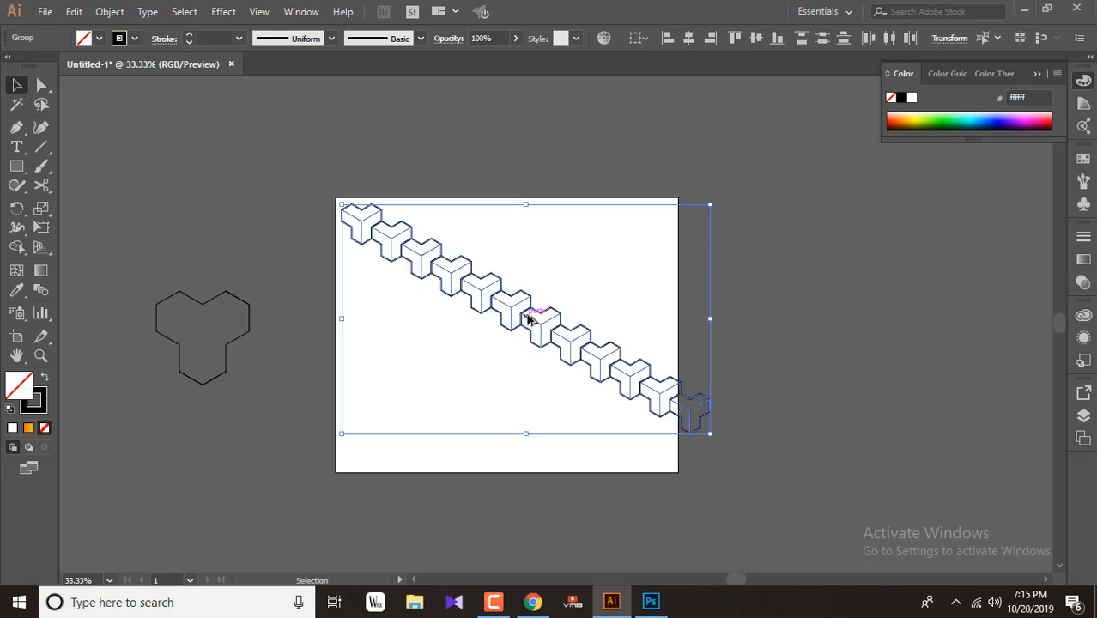
pyautogui.hotkey('ctrl', 'shift', 'a')
pyautogui.hotkey('ctrl', 'a')
pyautogui.moveTo(438, 268); pyautogui.dragTo(470, 247)
pyautogui.scroll(5, 562, 270)
pyautogui.scroll(-4, 562, 270)
pyautogui.scroll(1, 563, 269)
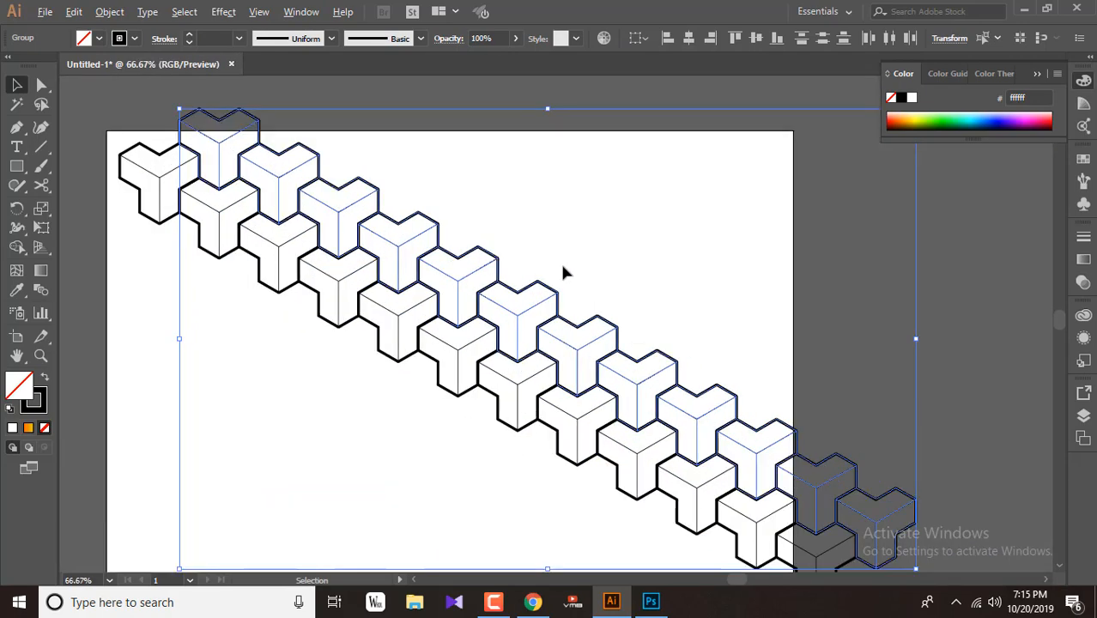
# Repeat the row duplication up to the right until the pattern extends well beyond the artboard's upper right area.
pyautogui.scroll(-1, 563, 272)
pyautogui.hotkey('ctrl', 'd')
pyautogui.hotkey('ctrl', 'd')
pyautogui.hotkey('ctrl', 'd')
pyautogui.hotkey('ctrl', 'd')
pyautogui.hotkey('ctrl', 'd')
pyautogui.hotkey('ctrl', 'd')
pyautogui.hotkey('ctrl', 'd')
pyautogui.hotkey('ctrl', 'd')
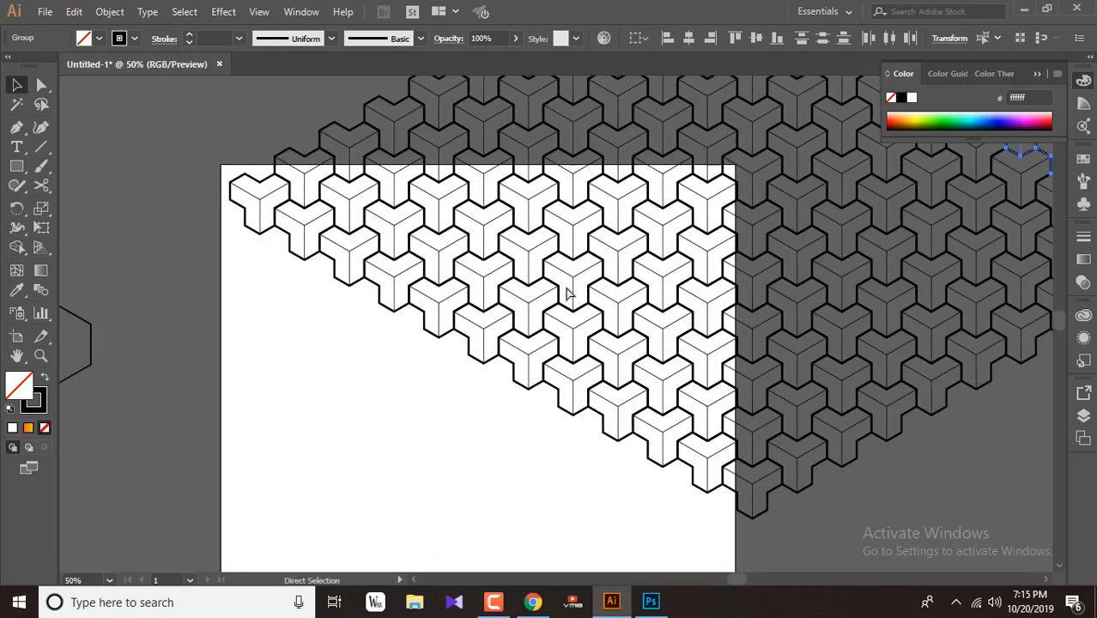
# Select the whole tiled pattern and move it down to the left so it is centred over the artboard.
pyautogui.scroll(-5, 567, 294)
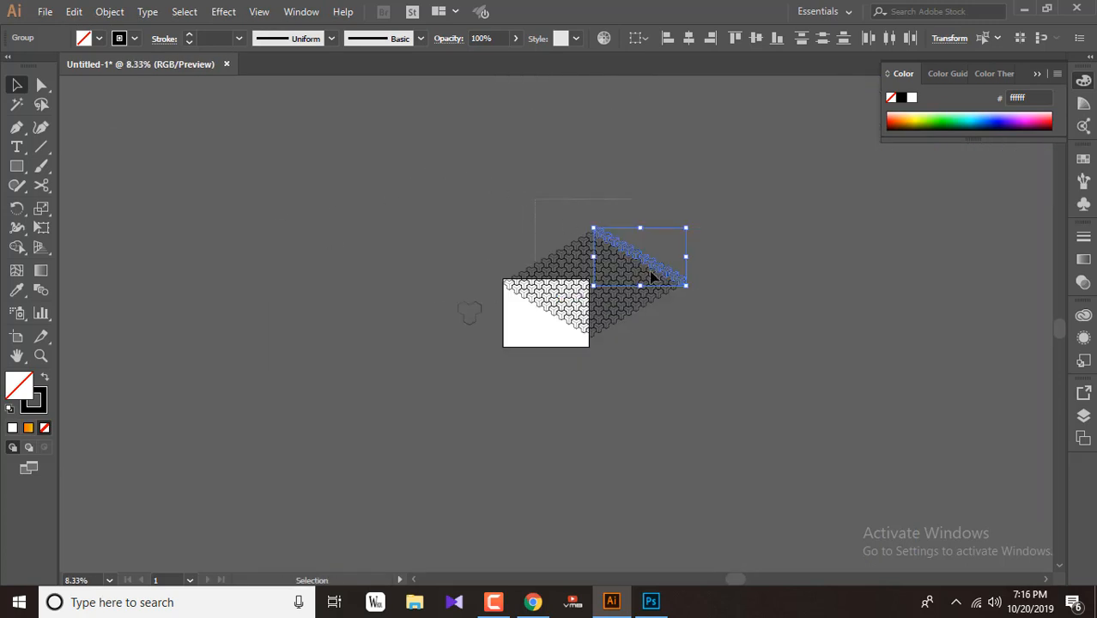
pyautogui.moveTo(651, 272); pyautogui.dragTo(722, 342)
pyautogui.click(503, 247)
pyautogui.moveTo(504, 247); pyautogui.dragTo(713, 327)
pyautogui.scroll(-2, 657, 334)
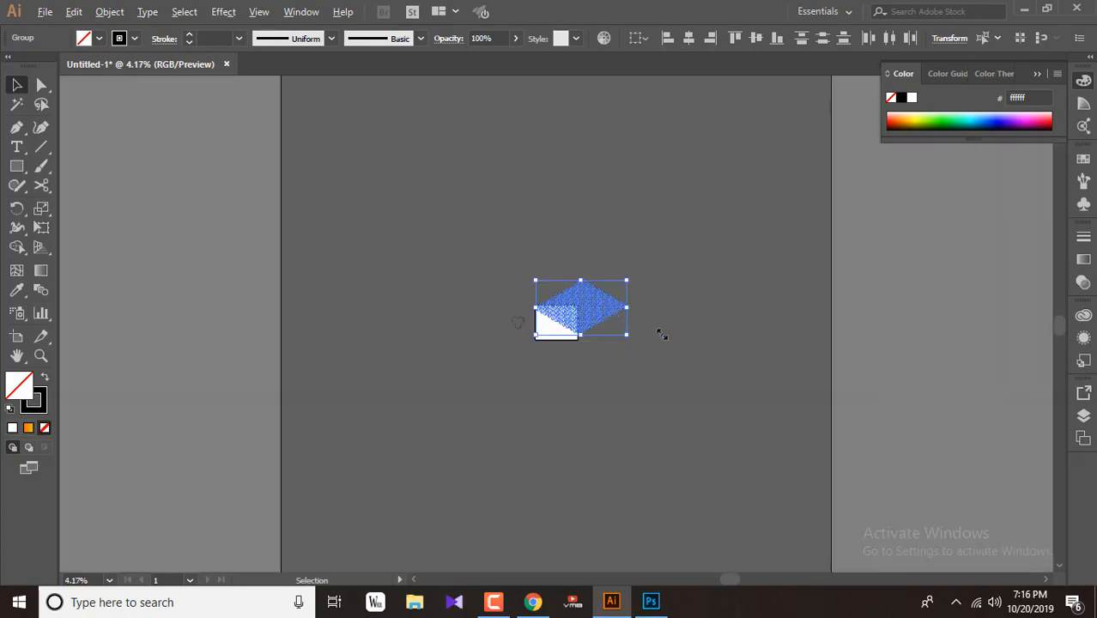
pyautogui.scroll(6, 600, 310)
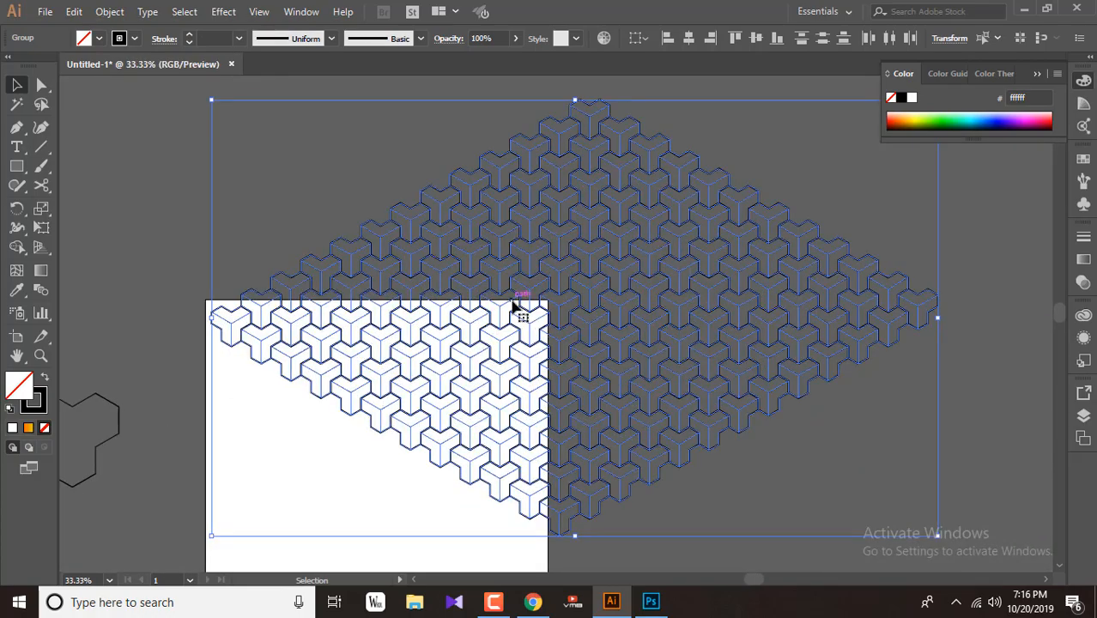
pyautogui.moveTo(524, 300); pyautogui.dragTo(282, 417)
pyautogui.scroll(-2, 678, 321)
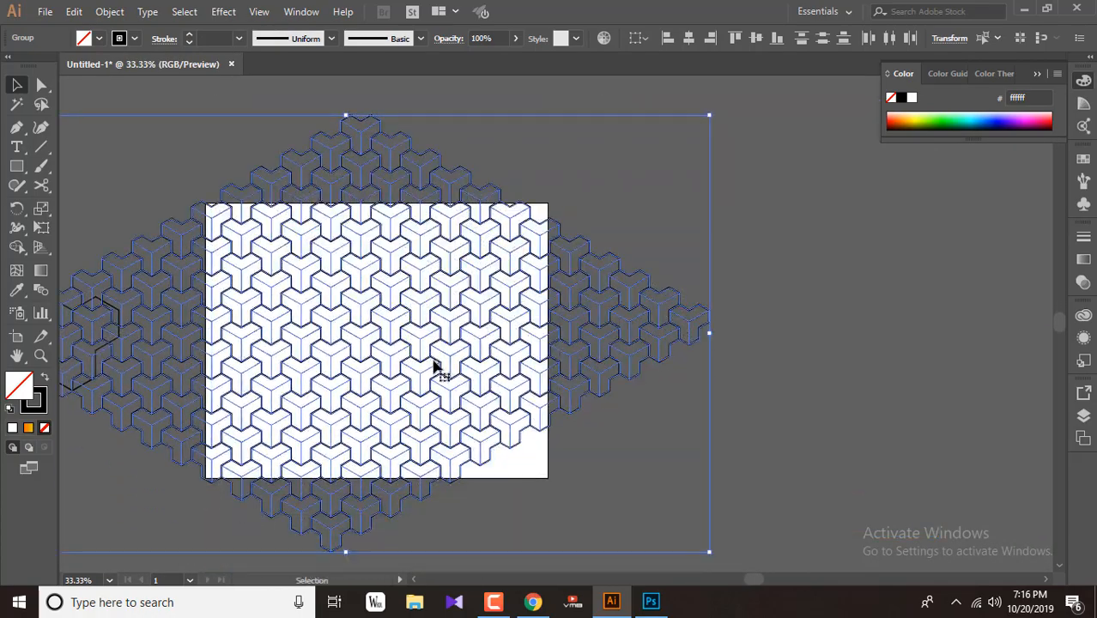
pyautogui.moveTo(432, 380); pyautogui.dragTo(450, 410)
pyautogui.scroll(1, 603, 356)
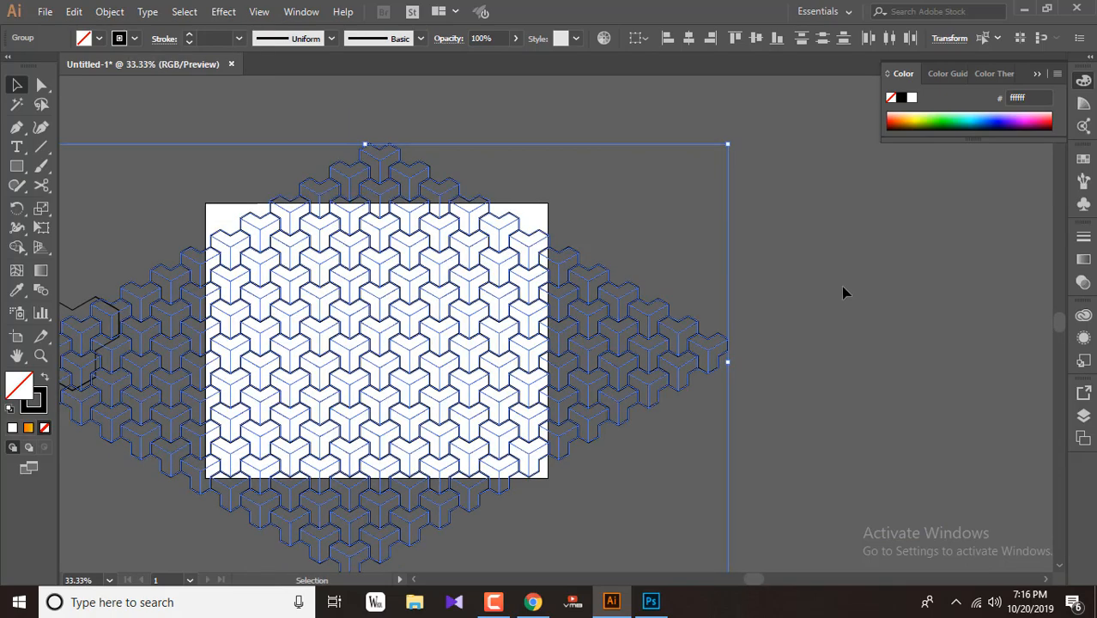
# Draw a rectangle over the pattern, slightly smaller than the artboard, and fill it with white.
pyautogui.click(16, 169)
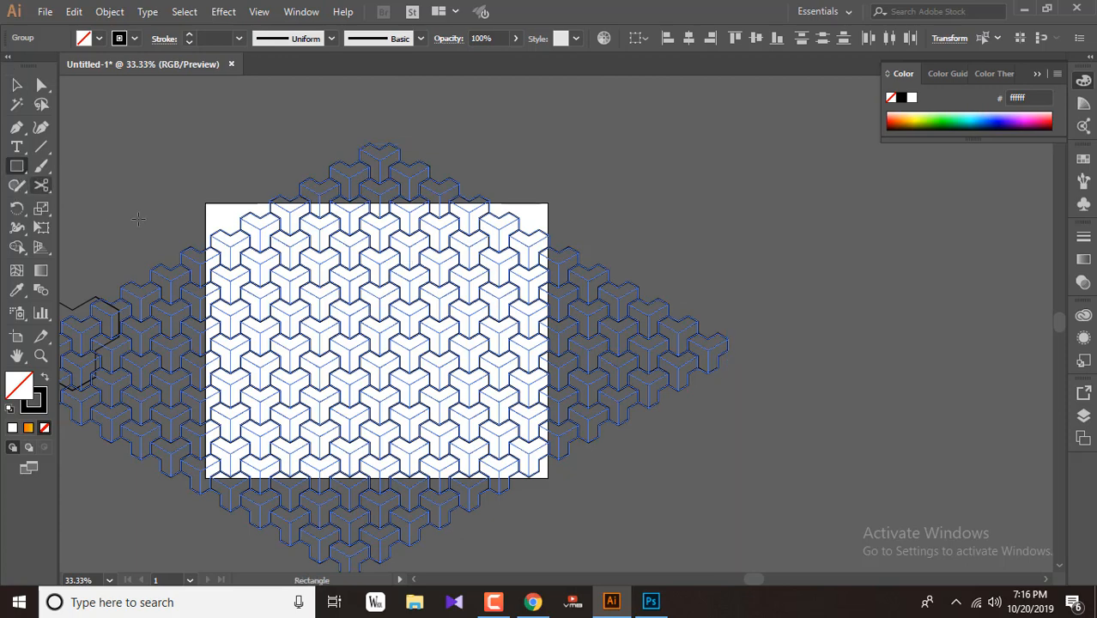
pyautogui.moveTo(216, 247); pyautogui.dragTo(543, 467)
pyautogui.click(84, 37)
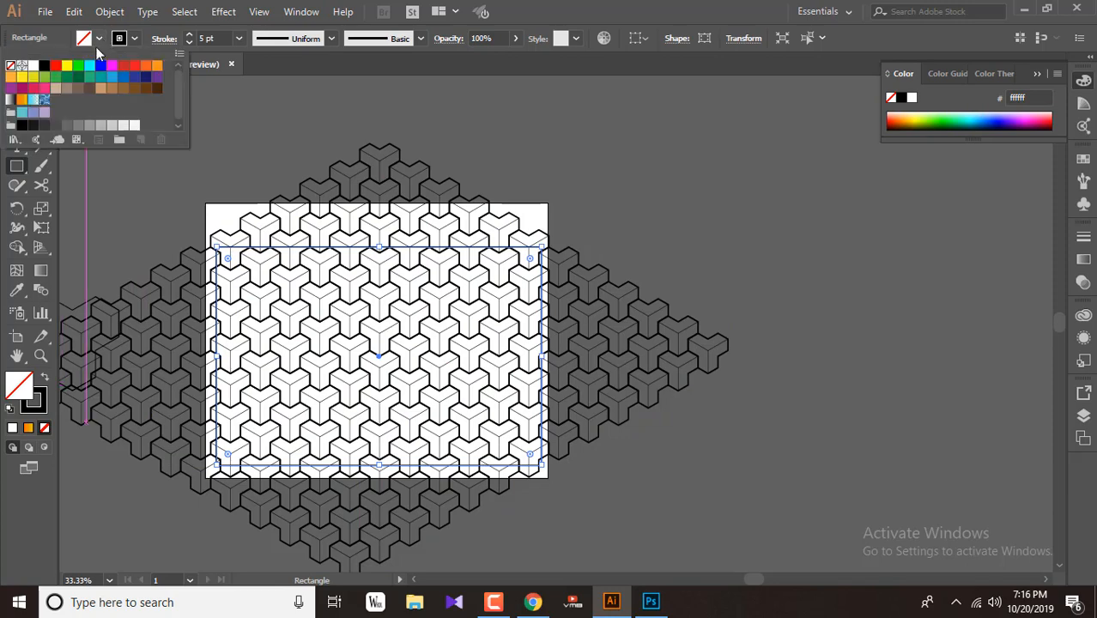
pyautogui.click(33, 66)
pyautogui.press('Escape')
pyautogui.press('v')
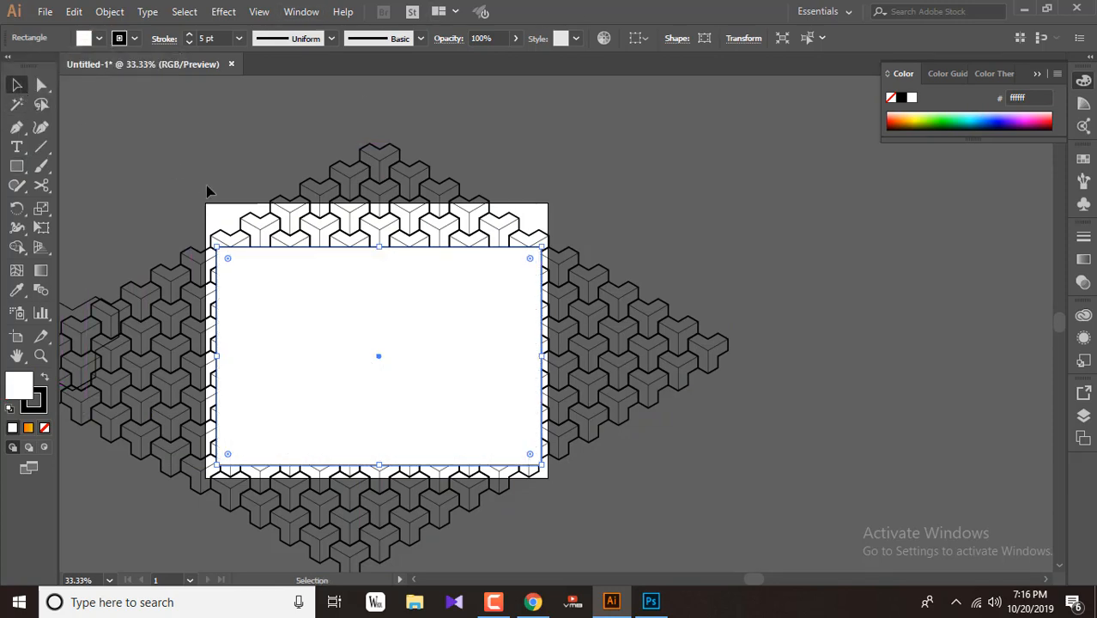
# Select the pattern with the rectangle, make a clipping mask, and shift the clipped pattern slightly up on the artboard.
pyautogui.scroll(-1, 580, 464)
pyautogui.hotkey('ctrl', 'a')
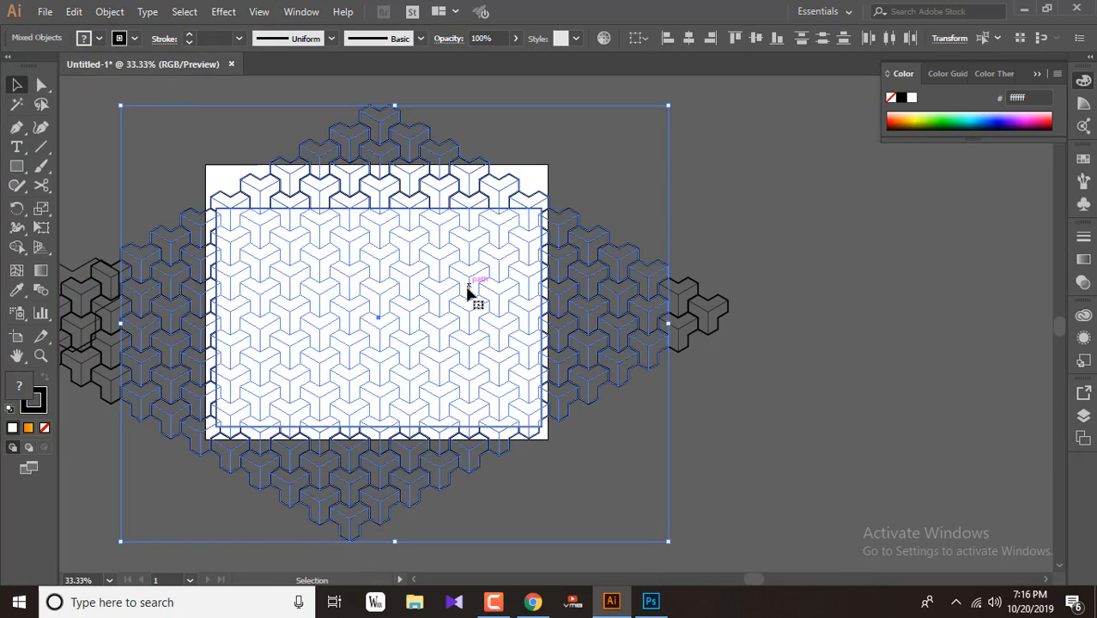
pyautogui.rightClick(410, 245)
pyautogui.click(491, 364)
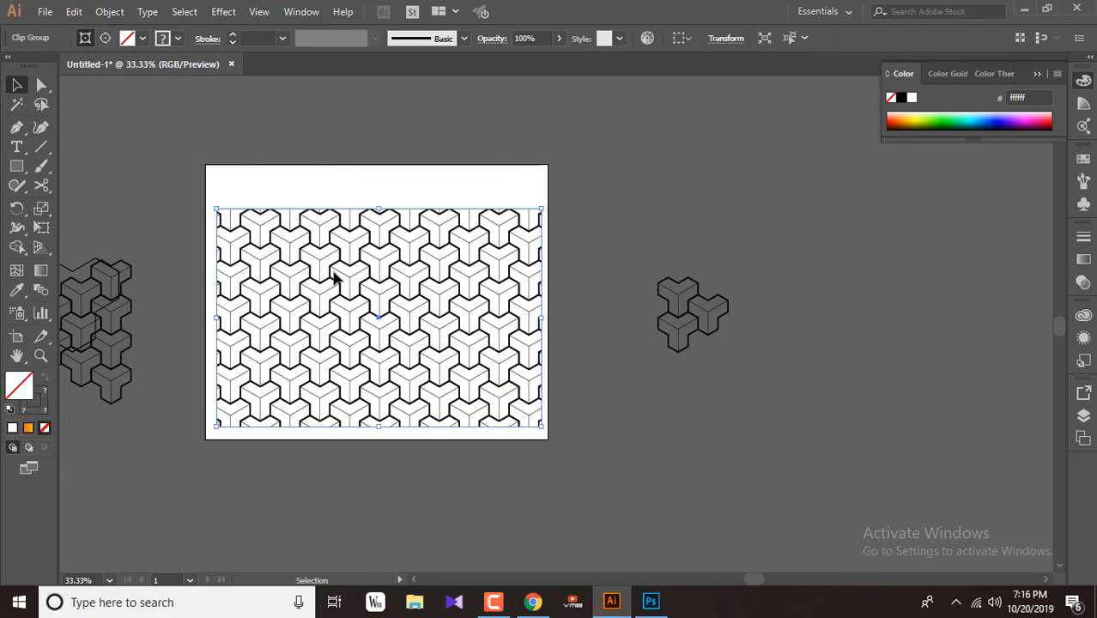
pyautogui.moveTo(340, 273); pyautogui.dragTo(358, 263)
# Fill the clipped pattern with the orange-to-yellow linear gradient and run it vertically at 90°, from orange at the bottom to yellow above.
pyautogui.click(26, 429)
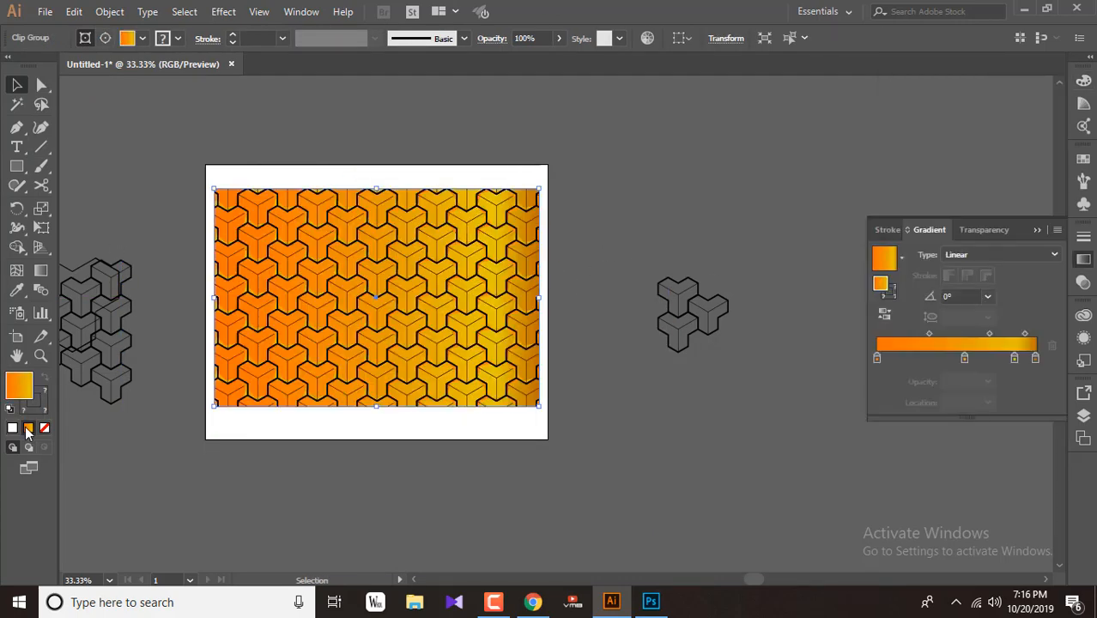
pyautogui.keyDown('alt'); pyautogui.scroll(2, 471, 348); pyautogui.keyUp('alt')
pyautogui.keyDown('alt'); pyautogui.scroll(-2, 431, 244); pyautogui.keyUp('alt')
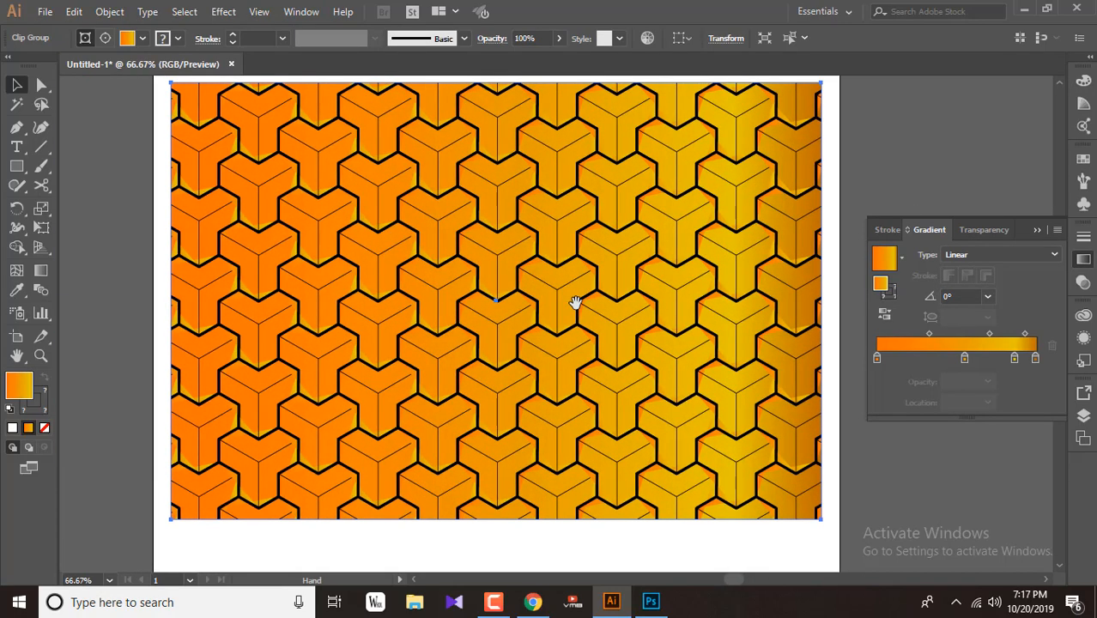
pyautogui.click(40, 270)
pyautogui.moveTo(505, 525); pyautogui.dragTo(519, 222)
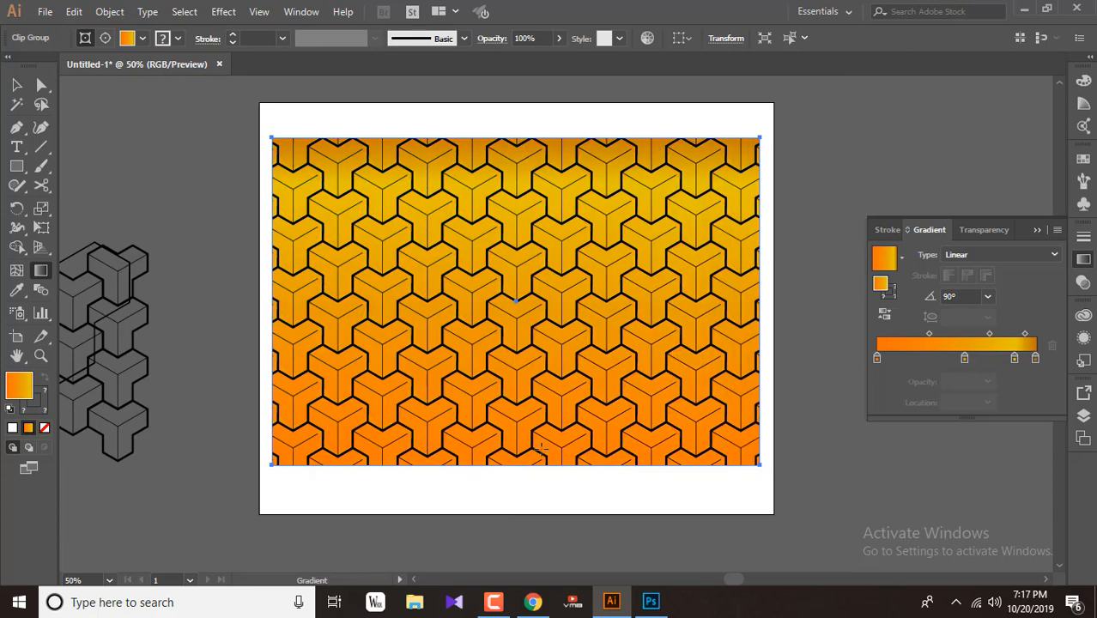
pyautogui.moveTo(526, 506); pyautogui.dragTo(528, 297)
pyautogui.scroll(-5, 606, 350)
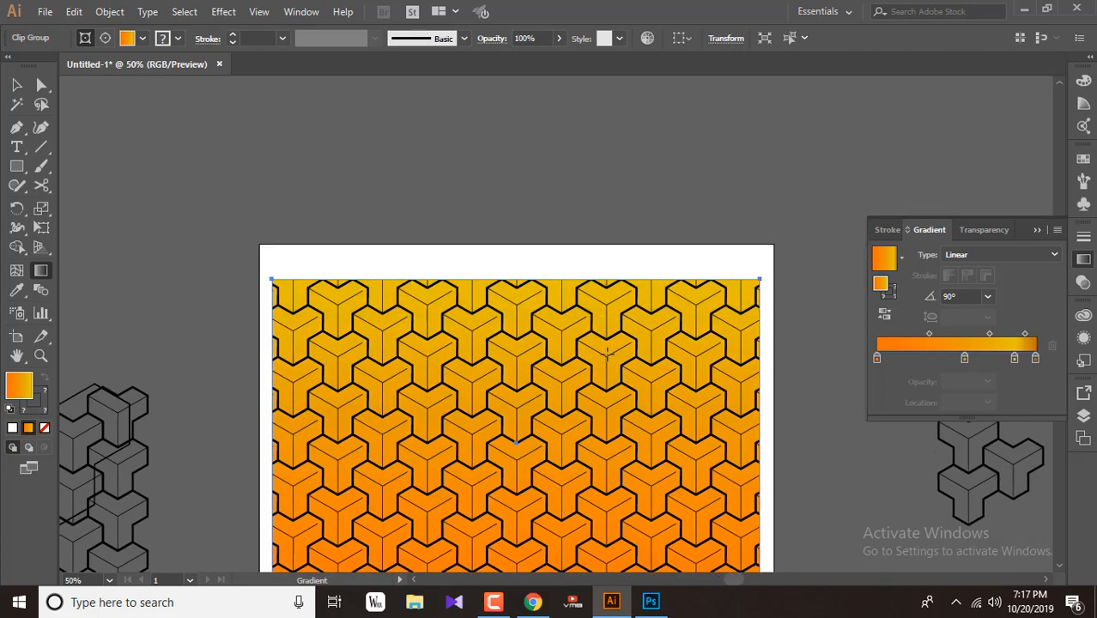
pyautogui.click(17, 85)
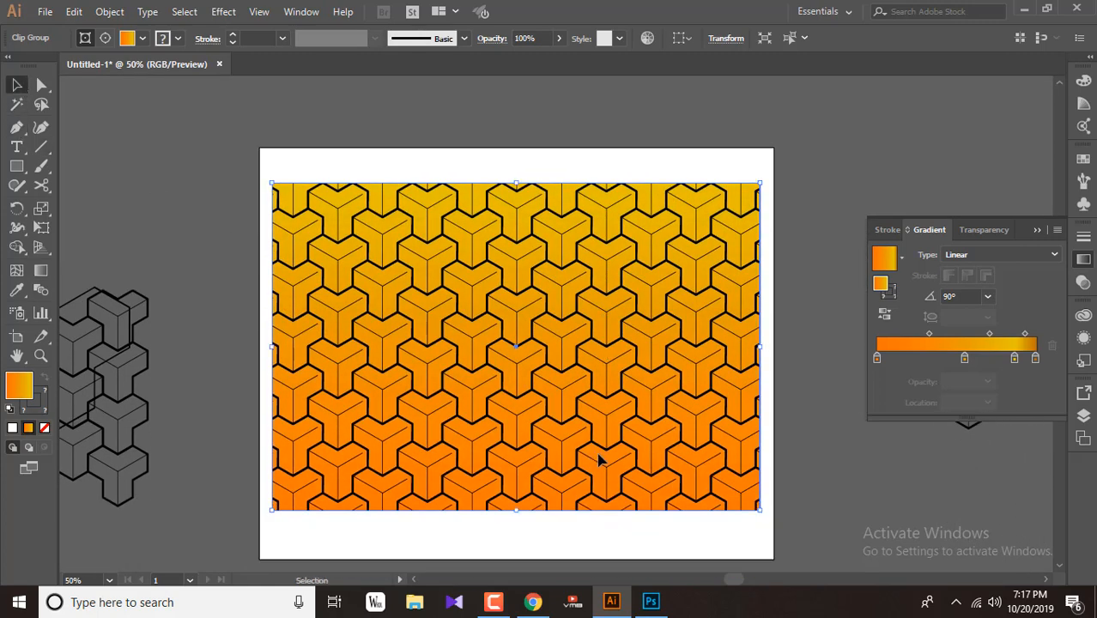
# Hide the gradient clip group, place the outlined three-armed figure on the artboard's left side and scale it down around its centre.
pyautogui.click(801, 306)
pyautogui.click(647, 386)
pyautogui.moveTo(609, 378); pyautogui.dragTo(745, 309)
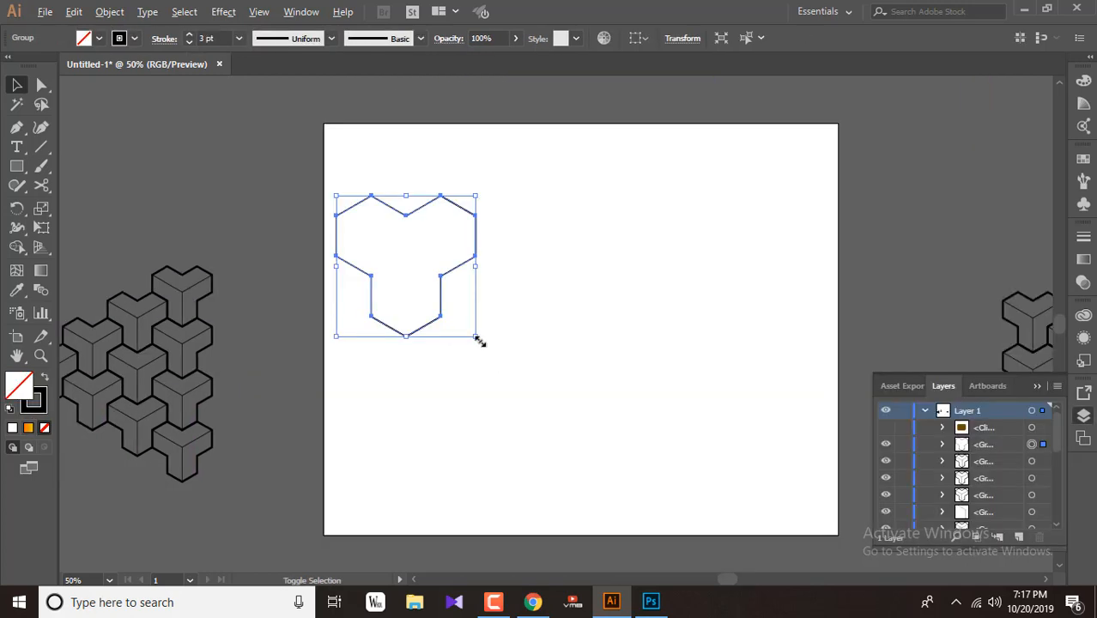
pyautogui.moveTo(477, 338); pyautogui.dragTo(438, 297)
# Delete the leftover cube figures on both sides of the artboard.
pyautogui.click(199, 401)
pyautogui.press('Delete')
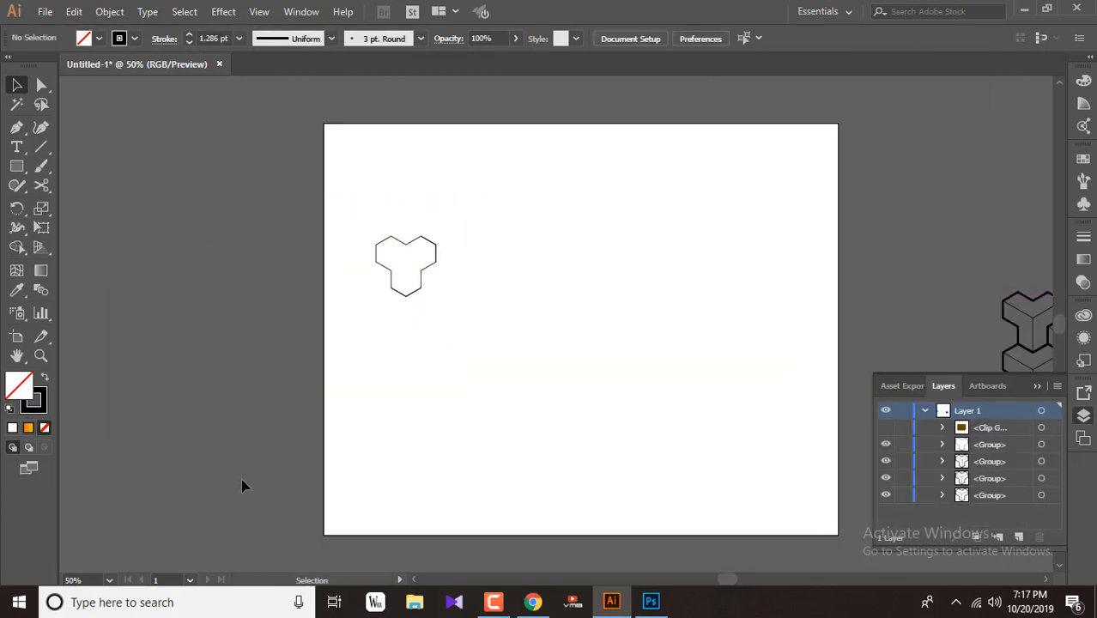
pyautogui.hscroll(4, 979, 296)
pyautogui.click(979, 296)
pyautogui.press('Delete')
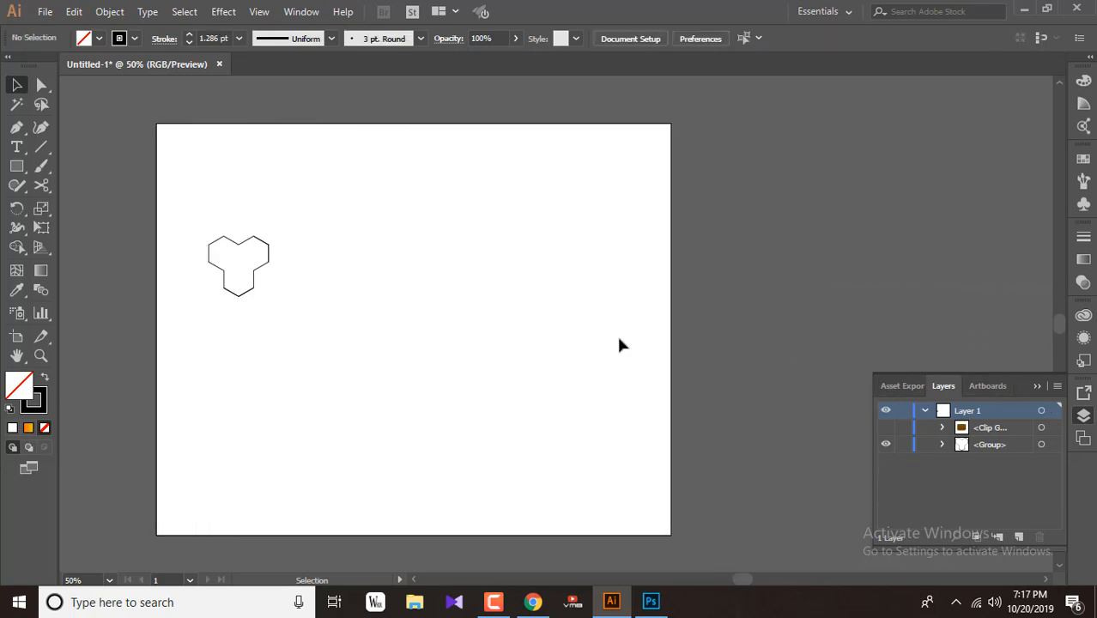
# Move the outlined figure to the artboard's upper left corner and scale it down further.
pyautogui.click(252, 277)
pyautogui.moveTo(251, 276)
pyautogui.mouseDown()
pyautogui.moveTo(206, 159)
pyautogui.moveTo(214, 176)
pyautogui.moveTo(200, 167)
pyautogui.moveTo(354, 240)
pyautogui.mouseUp()
pyautogui.hotkey('ctrl', '=')
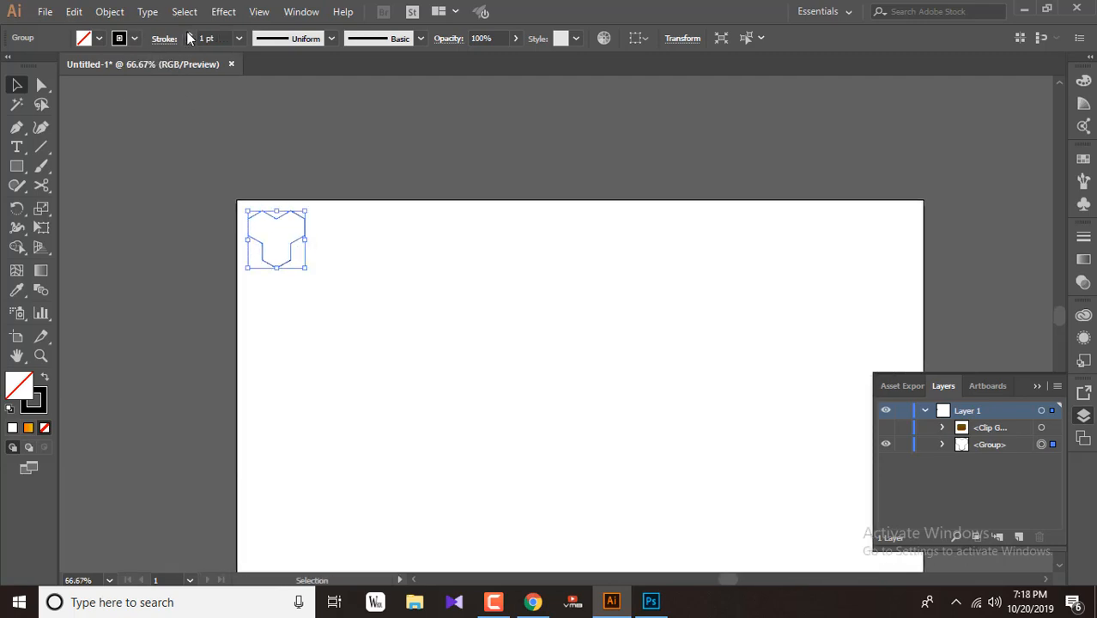
# Set the outlined figure's stroke weight to 7 pt.
pyautogui.click(189, 35)
pyautogui.click(189, 34)
pyautogui.click(189, 34)
pyautogui.click(189, 34)
pyautogui.click(189, 35)
pyautogui.scroll(3, 313, 251)
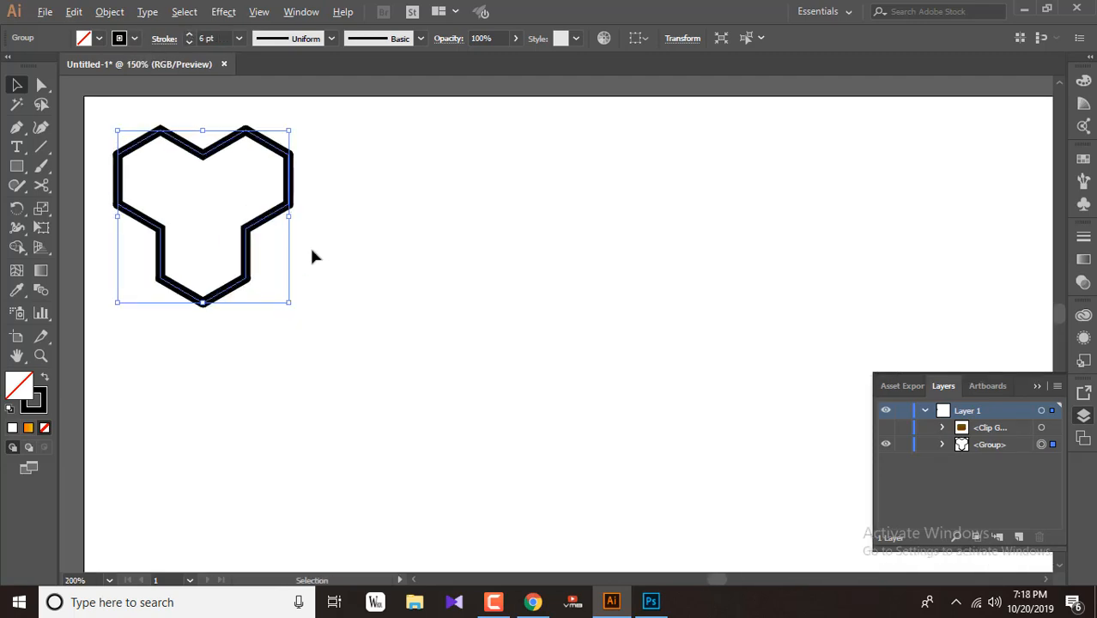
pyautogui.scroll(-1, 313, 252)
pyautogui.click(189, 34)
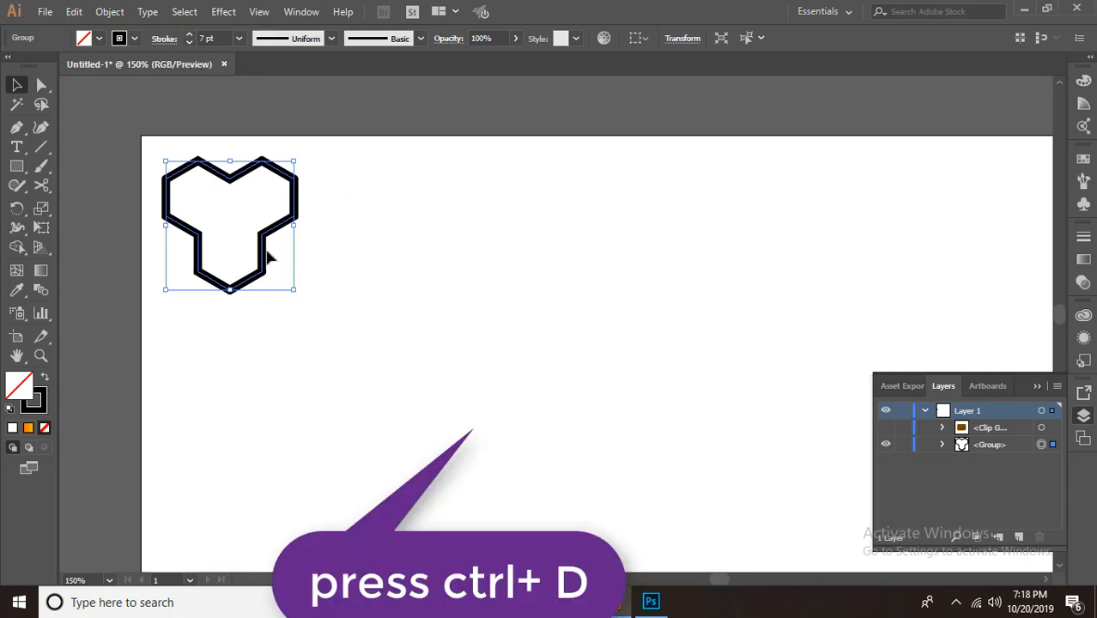
# Duplicate the outlined figure diagonally down to the right so it interlocks, and repeat until the row crosses the artboard's right edge.
pyautogui.moveTo(268, 254); pyautogui.dragTo(365, 311)
pyautogui.hotkey('ctrl', 'd')
pyautogui.hotkey('ctrl', 'd')
pyautogui.hotkey('ctrl', 'd')
pyautogui.hotkey('ctrl', 'd')
pyautogui.scroll(-3, 435, 301)
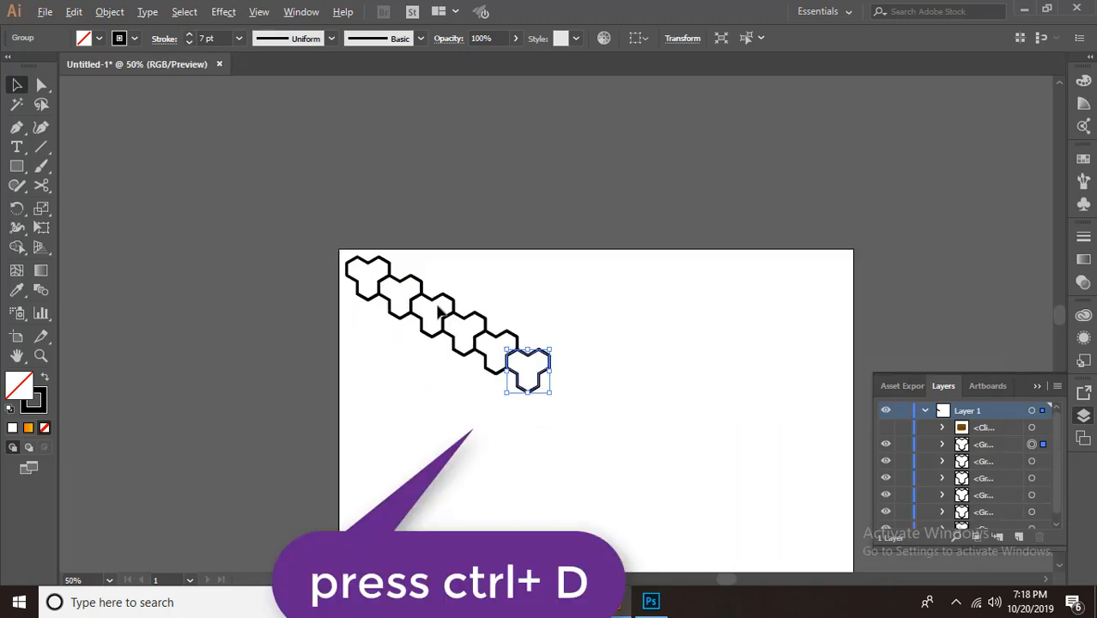
pyautogui.hotkey('ctrl', 'd')
pyautogui.hotkey('ctrl', 'd')
pyautogui.hotkey('ctrl', 'd')
pyautogui.hotkey('ctrl', 'd')
pyautogui.hotkey('ctrl', 'd')
pyautogui.hotkey('ctrl', 'd')
pyautogui.hotkey('ctrl', 'd')
pyautogui.hotkey('ctrl', 'd')
pyautogui.hotkey('ctrl', 'd')
pyautogui.hotkey('ctrl', 'd')
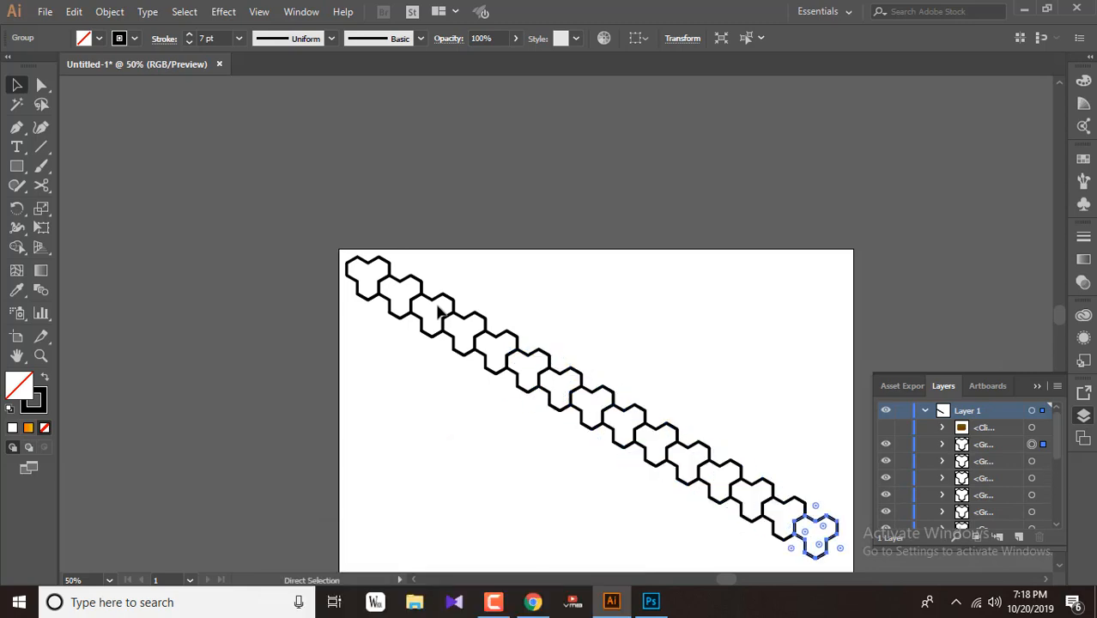
pyautogui.scroll(-1, 438, 313)
pyautogui.scroll(-2, 438, 292)
pyautogui.hscroll(2, 438, 292)
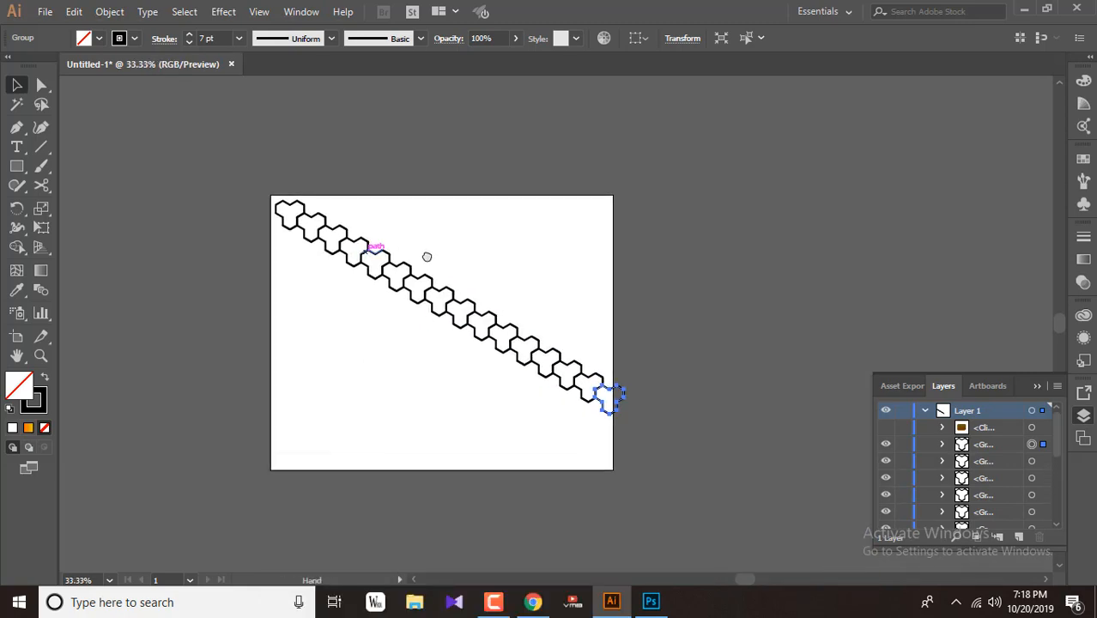
# Select the diagonal row, duplicate it up to the right so it nests, and repeat until the rows extend past the artboard's upper right.
pyautogui.press('v')
pyautogui.moveTo(305, 191); pyautogui.dragTo(661, 443)
pyautogui.scroll(1, 470, 335)
pyautogui.moveTo(470, 302); pyautogui.dragTo(513, 289)
pyautogui.hotkey('ctrl', 'd')
pyautogui.hotkey('ctrl', 'd')
pyautogui.hotkey('ctrl', 'd')
pyautogui.hotkey('ctrl', 'd')
pyautogui.hotkey('ctrl', 'd')
pyautogui.hotkey('ctrl', 'd')
pyautogui.hotkey('ctrl', 'd')
pyautogui.hotkey('ctrl', 'd')
pyautogui.hotkey('ctrl', 'd')
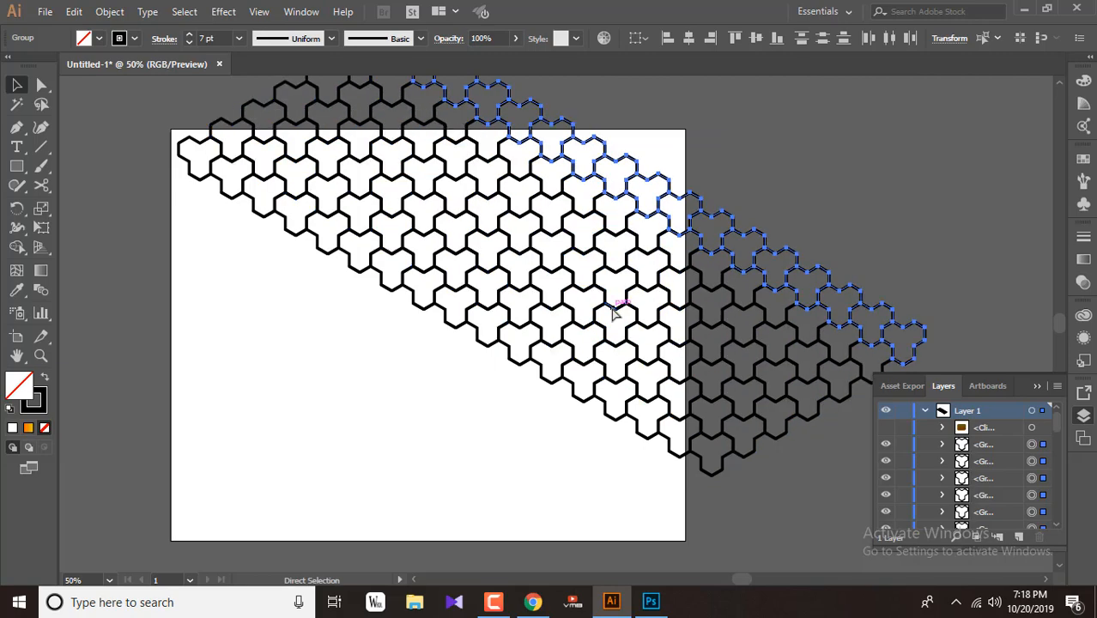
# Select all the outlined rows, move them down to the left over the artboard and group them.
pyautogui.scroll(-3, 537, 296)
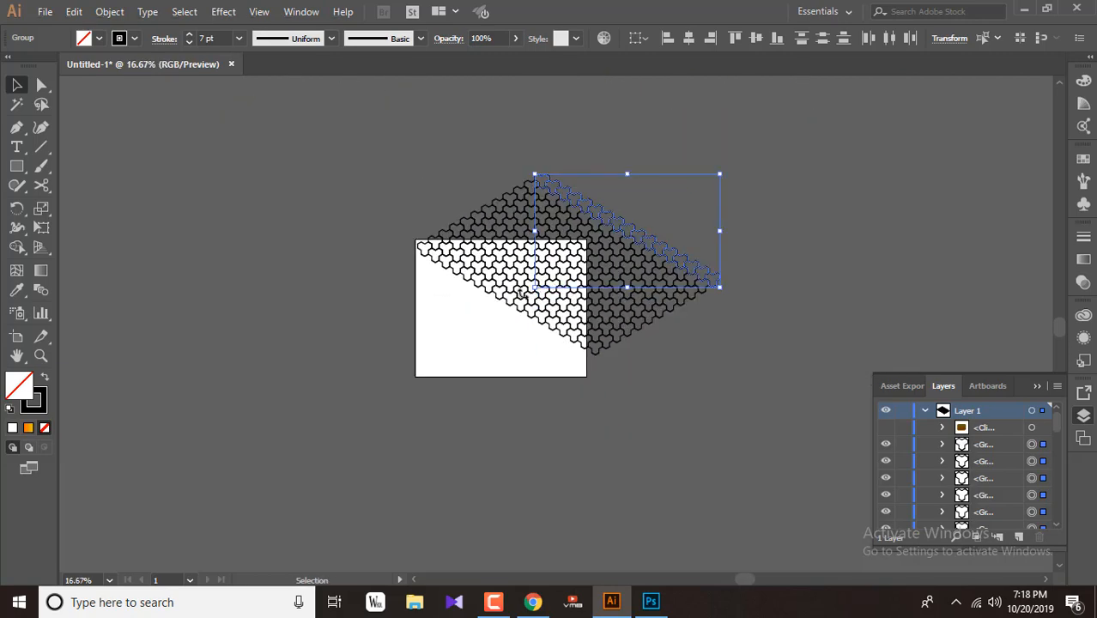
pyautogui.hotkey('ctrl', 'a')
pyautogui.moveTo(613, 297); pyautogui.dragTo(577, 337)
pyautogui.rightClick(576, 335)
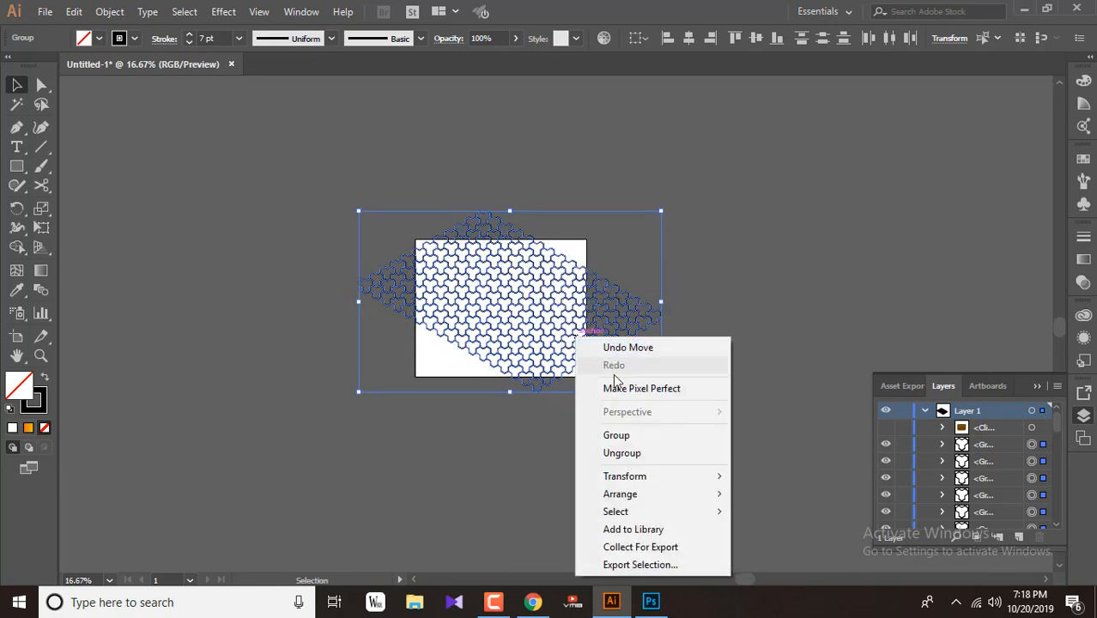
pyautogui.click(635, 434)
pyautogui.click(647, 426)
pyautogui.scroll(2, 558, 366)
pyautogui.scroll(-1, 559, 361)
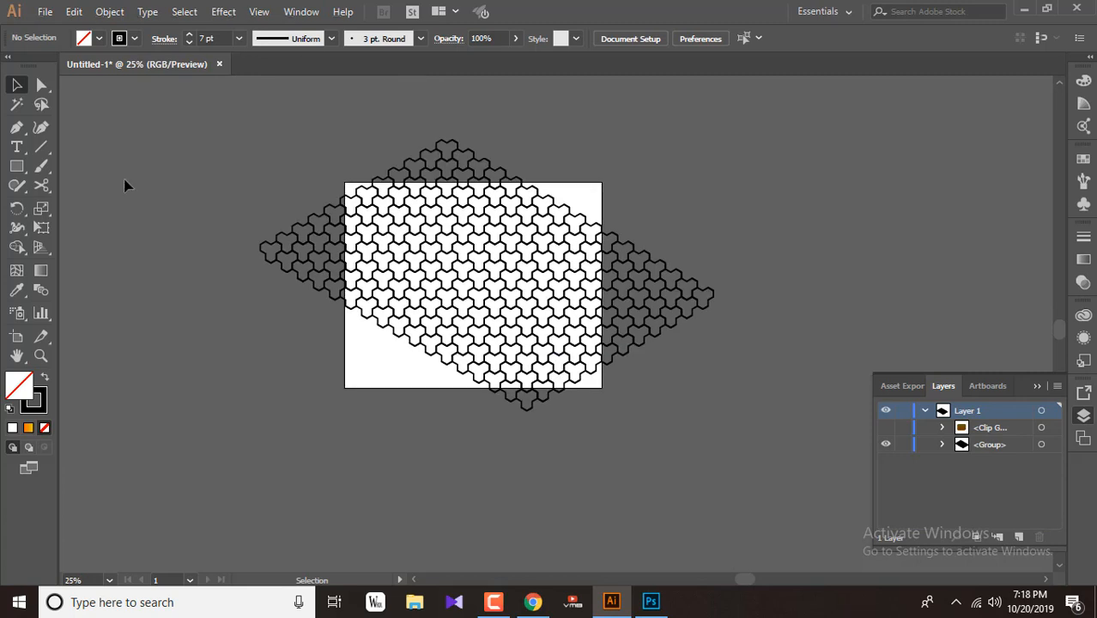
# Draw a rectangle over the middle of the outlined pattern with no stroke and a white fill.
pyautogui.click(17, 166)
pyautogui.moveTo(378, 204); pyautogui.dragTo(554, 311)
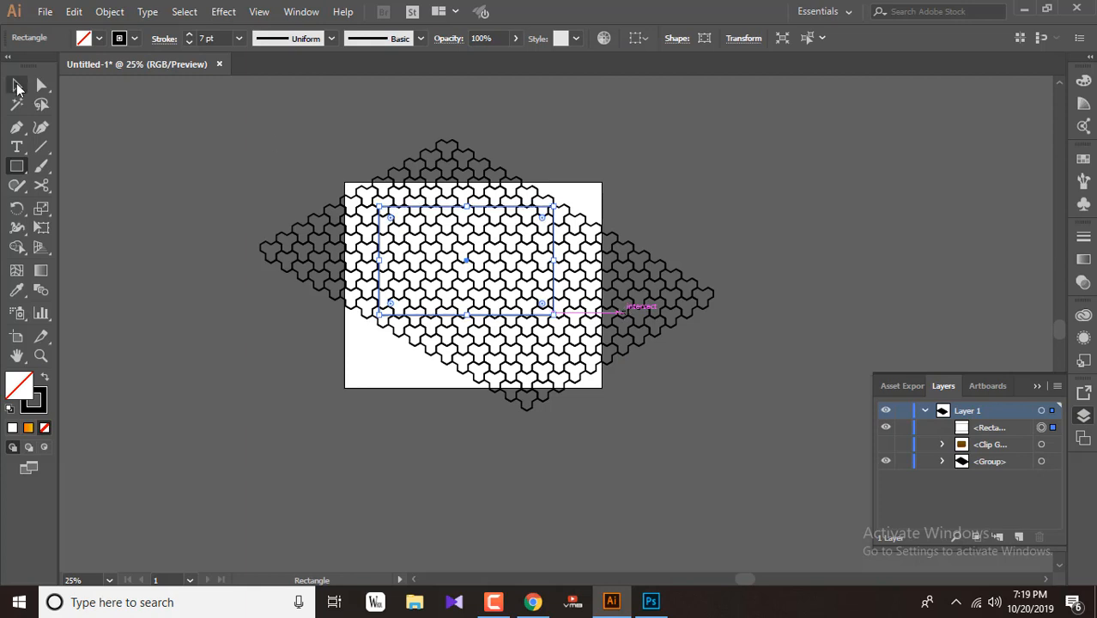
pyautogui.click(99, 39)
pyautogui.click(19, 74)
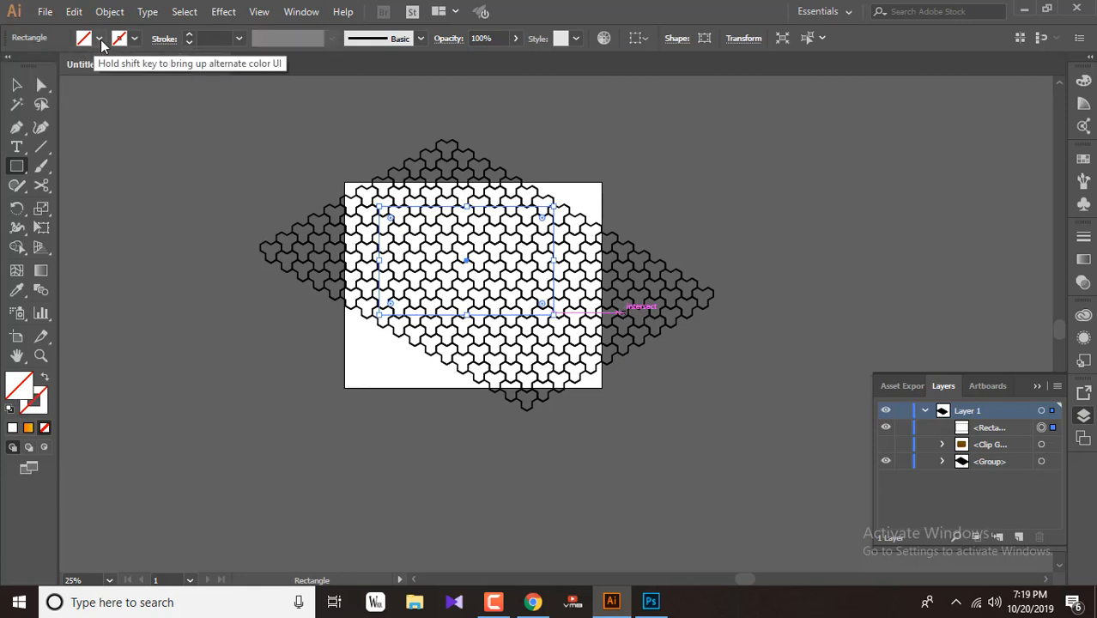
pyautogui.click(100, 38)
pyautogui.click(35, 70)
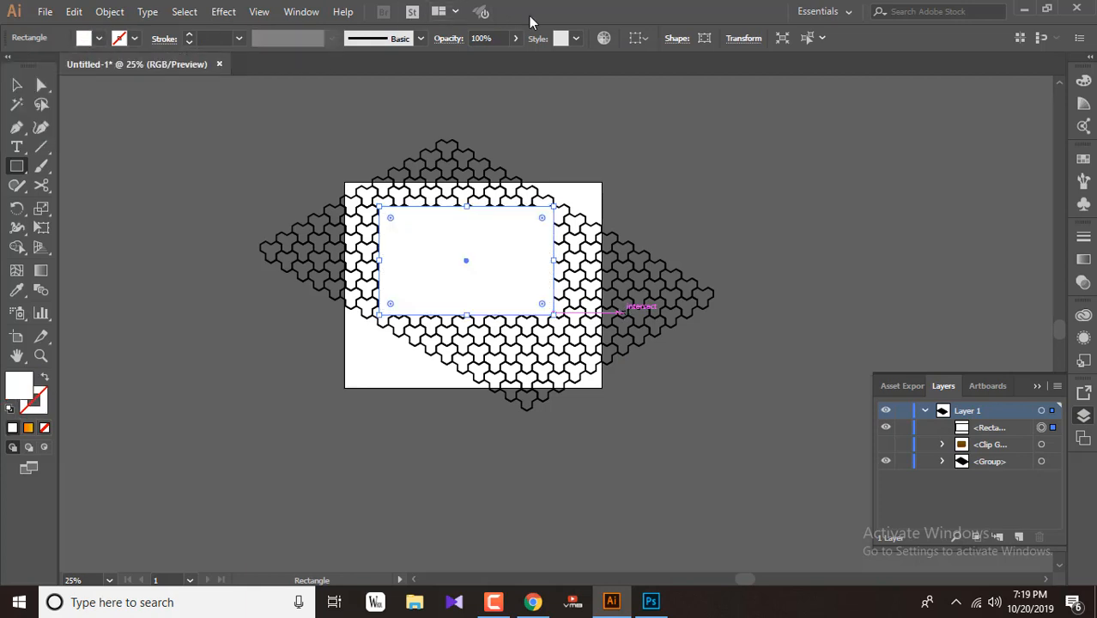
# Select the rectangle together with the outlined pattern group and make a clipping mask.
pyautogui.press('v')
pyautogui.hotkey('ctrl', 'a')
pyautogui.rightClick(502, 284)
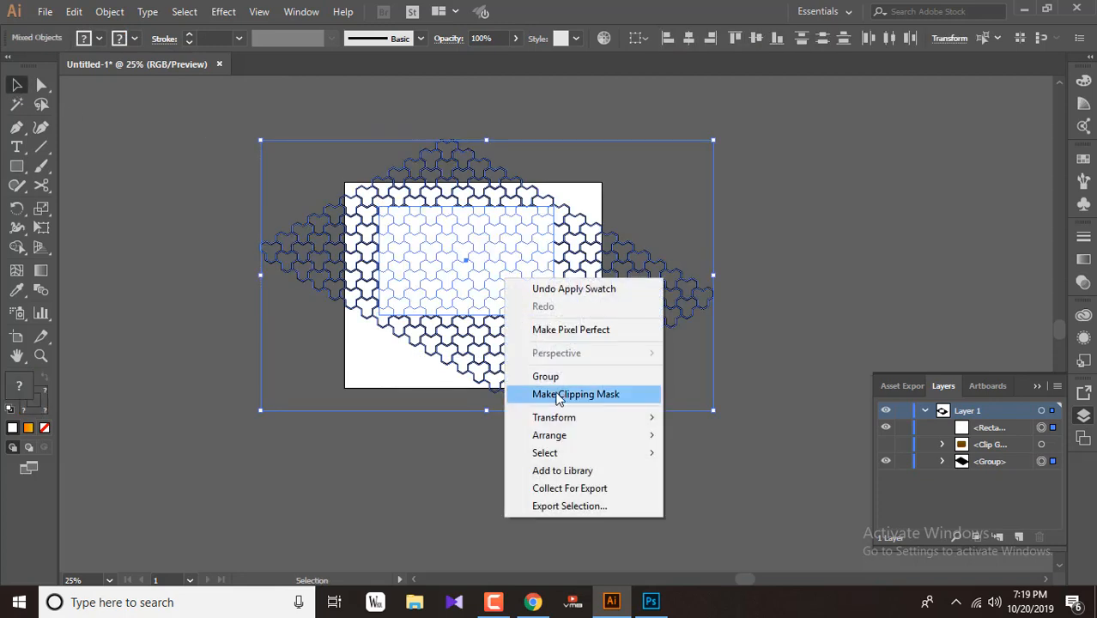
pyautogui.click(561, 391)
# Move the clipped outline pattern to the middle of the artboard and enlarge it proportionally around its centre.
pyautogui.scroll(2, 510, 323)
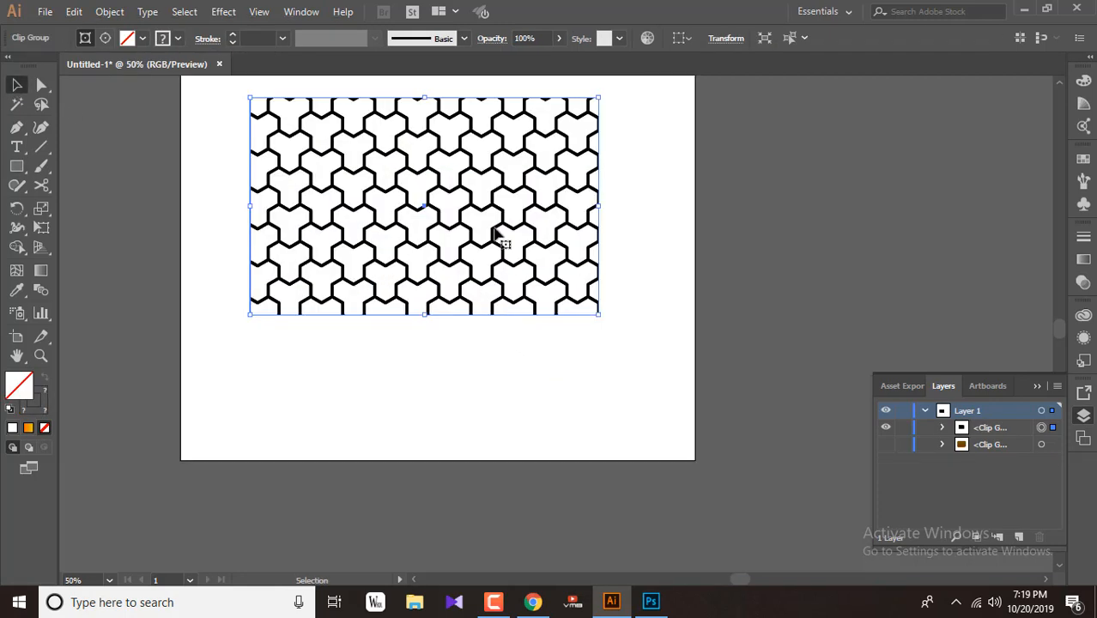
pyautogui.moveTo(495, 226); pyautogui.dragTo(528, 283)
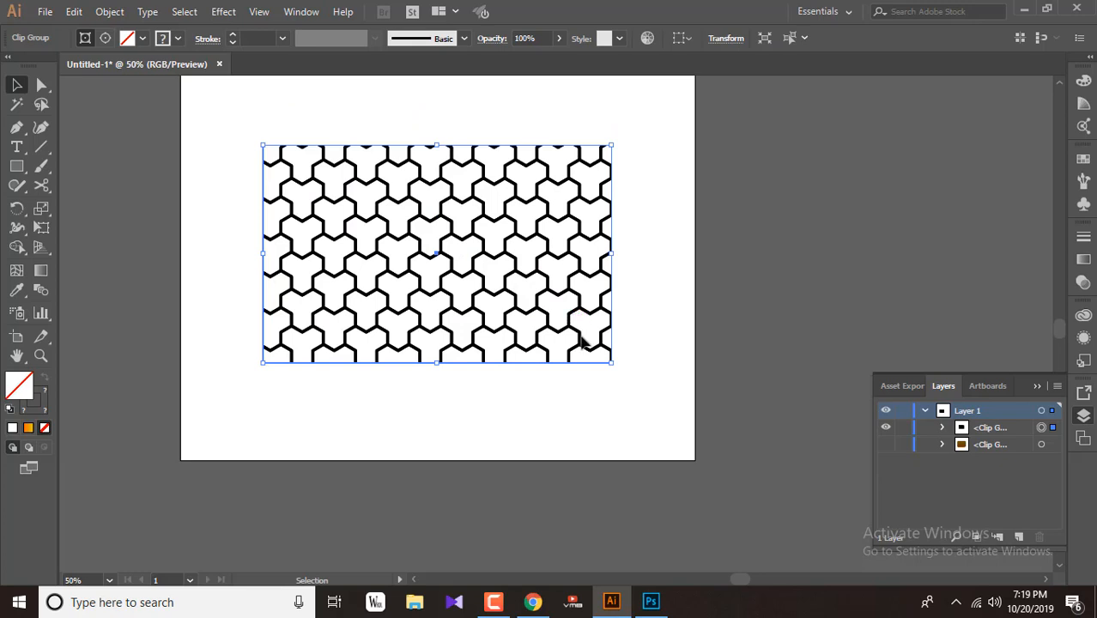
pyautogui.moveTo(614, 370); pyautogui.dragTo(650, 386)
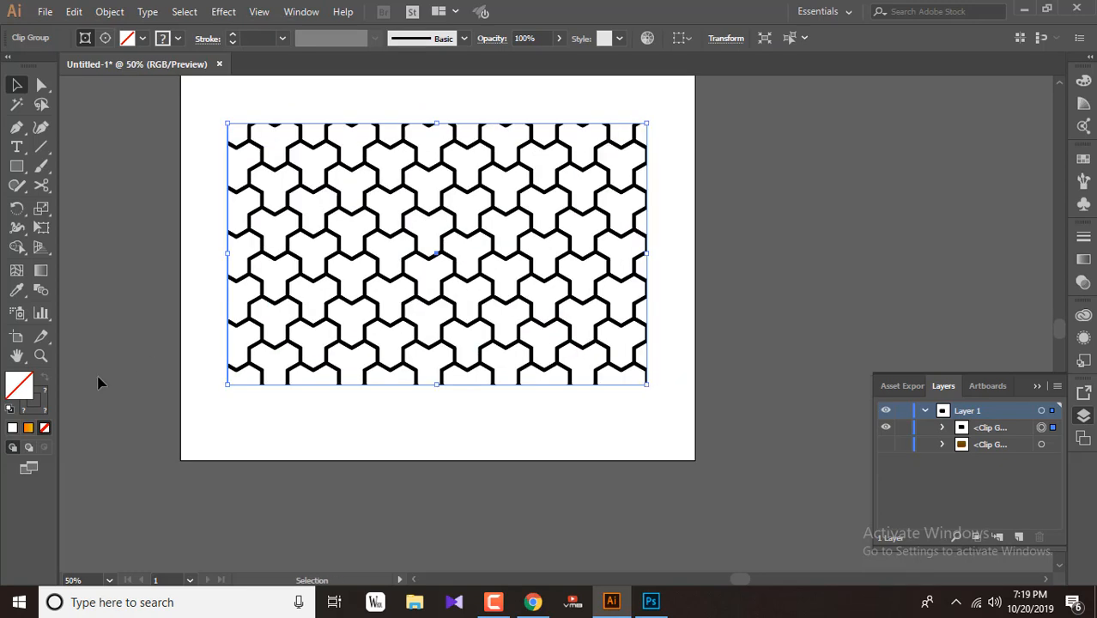
# Fill the clipped pattern's rectangle with the orange-to-yellow linear gradient, running diagonally from lower left to upper right at about 31°.
pyautogui.click(28, 428)
pyautogui.click(40, 275)
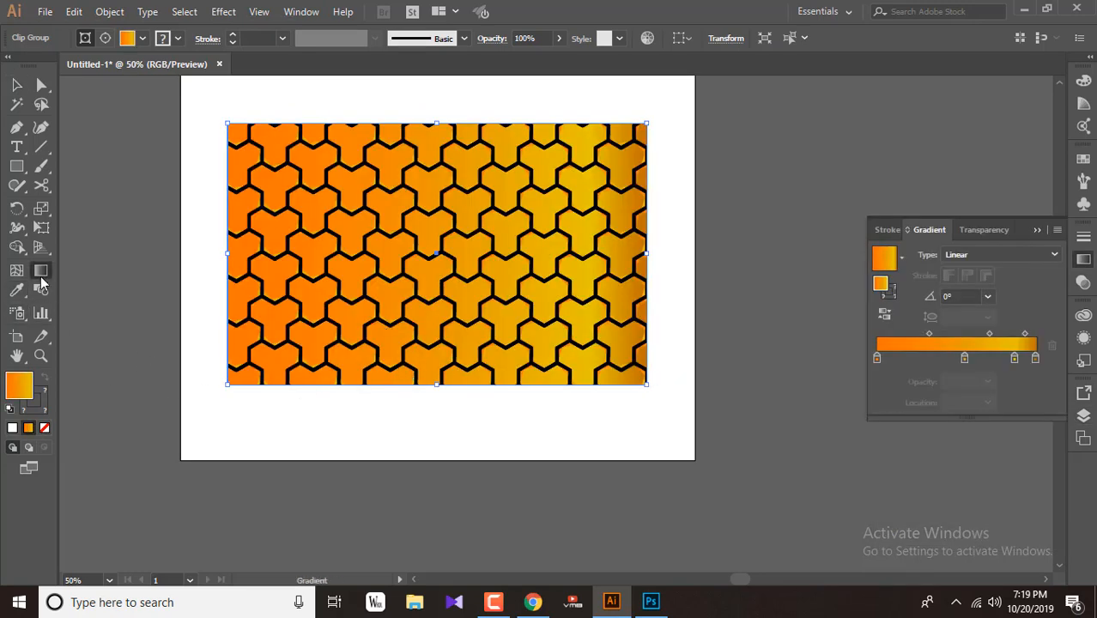
pyautogui.moveTo(430, 431); pyautogui.dragTo(444, 133)
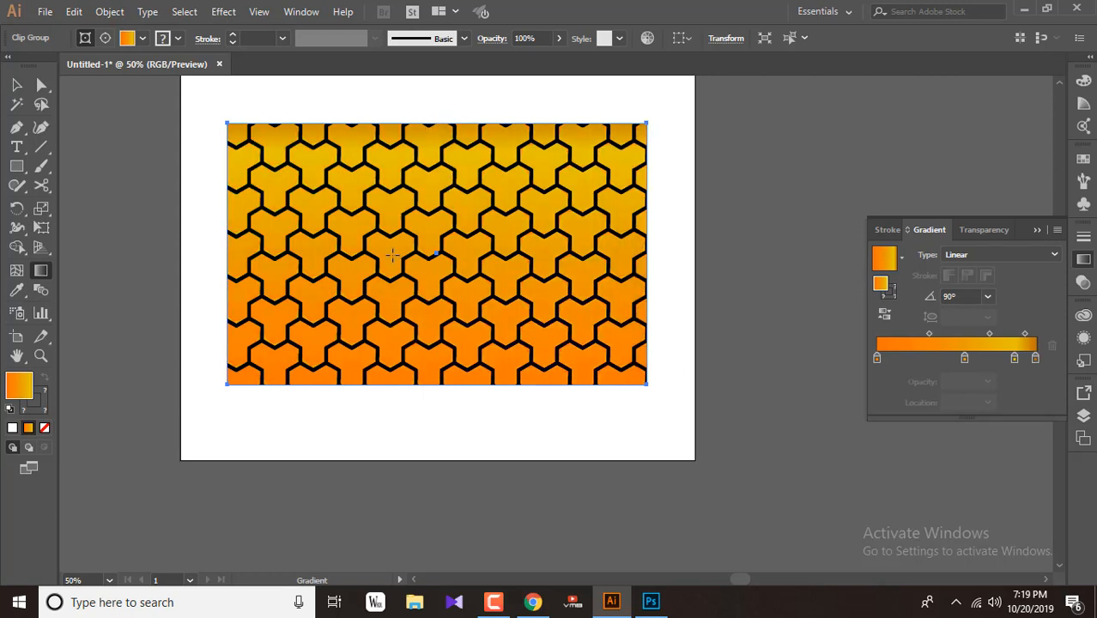
pyautogui.moveTo(214, 396); pyautogui.dragTo(416, 192)
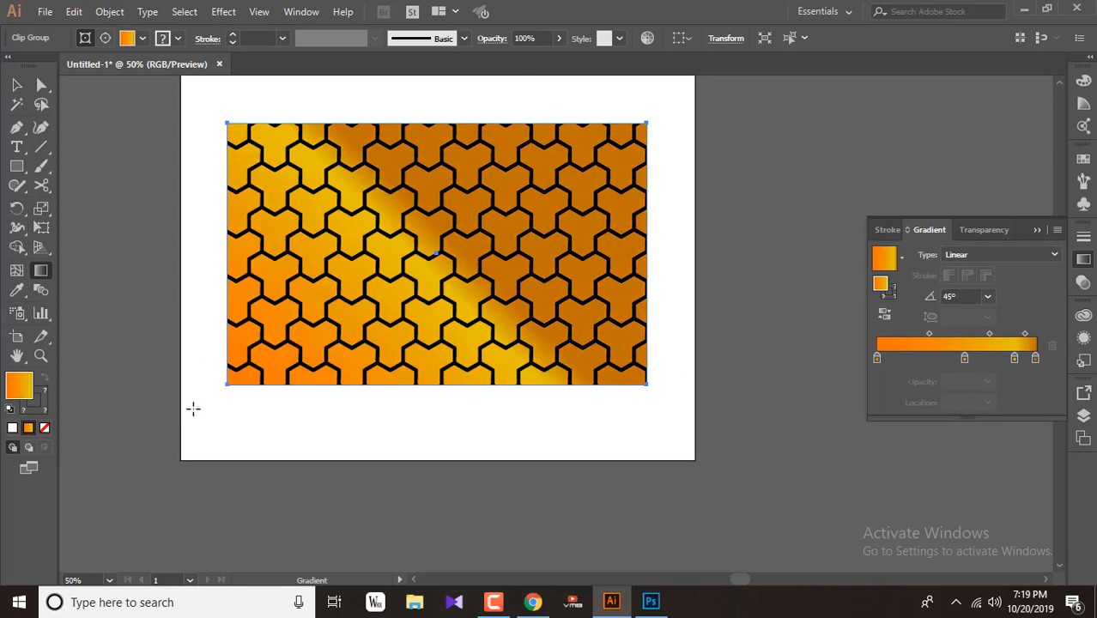
pyautogui.moveTo(194, 397); pyautogui.dragTo(675, 118)
pyautogui.click(16, 85)
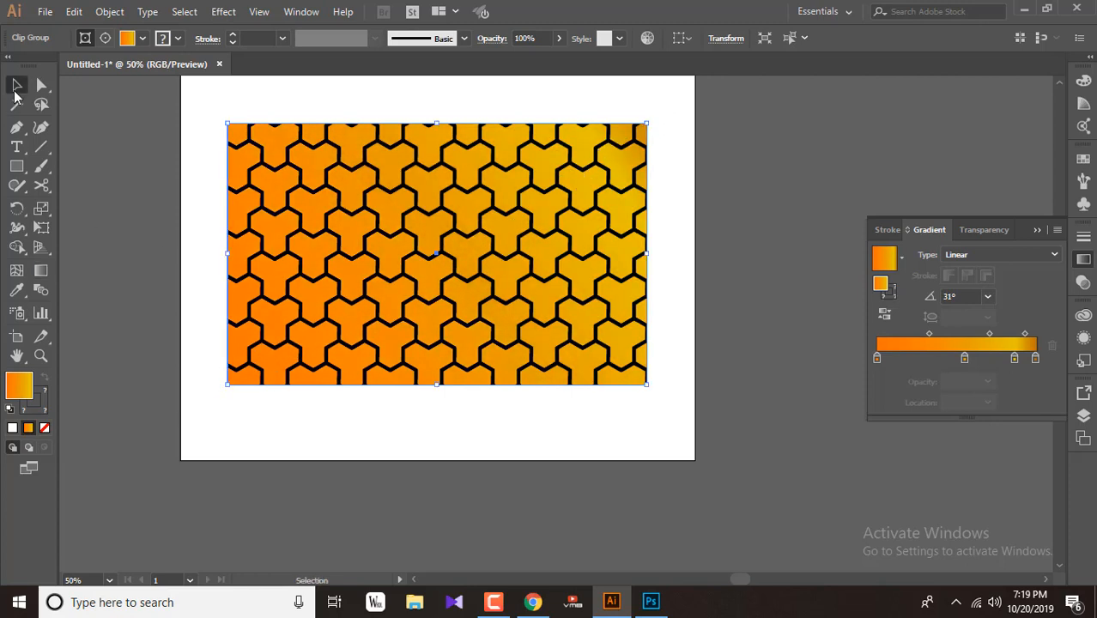
pyautogui.click(320, 415)
pyautogui.click(45, 11)
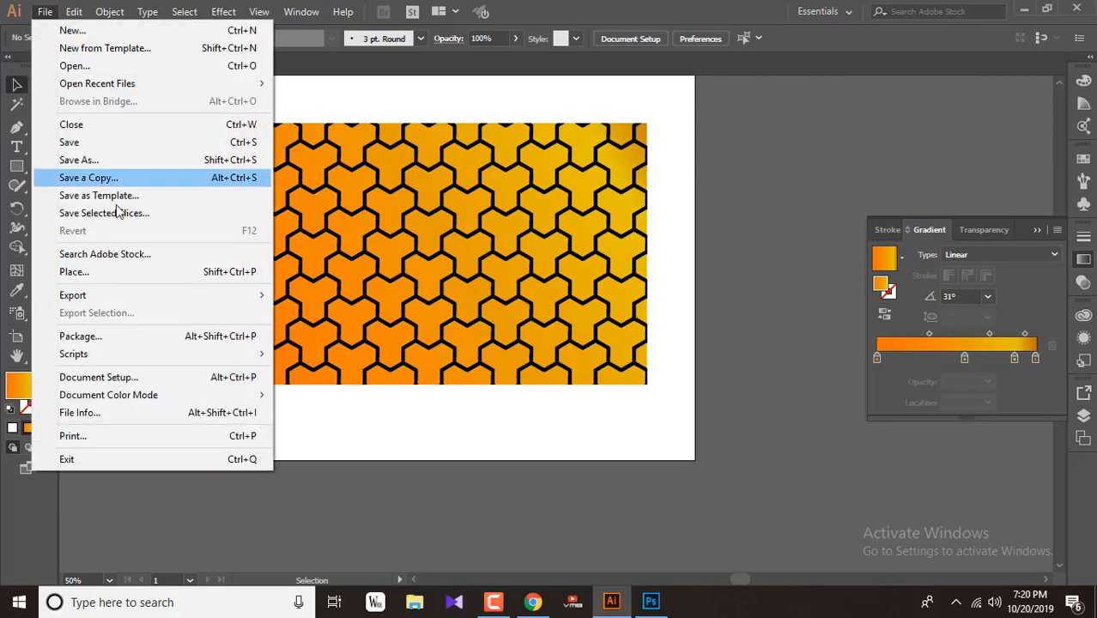
pyautogui.click(108, 152)
pyautogui.click(279, 443)
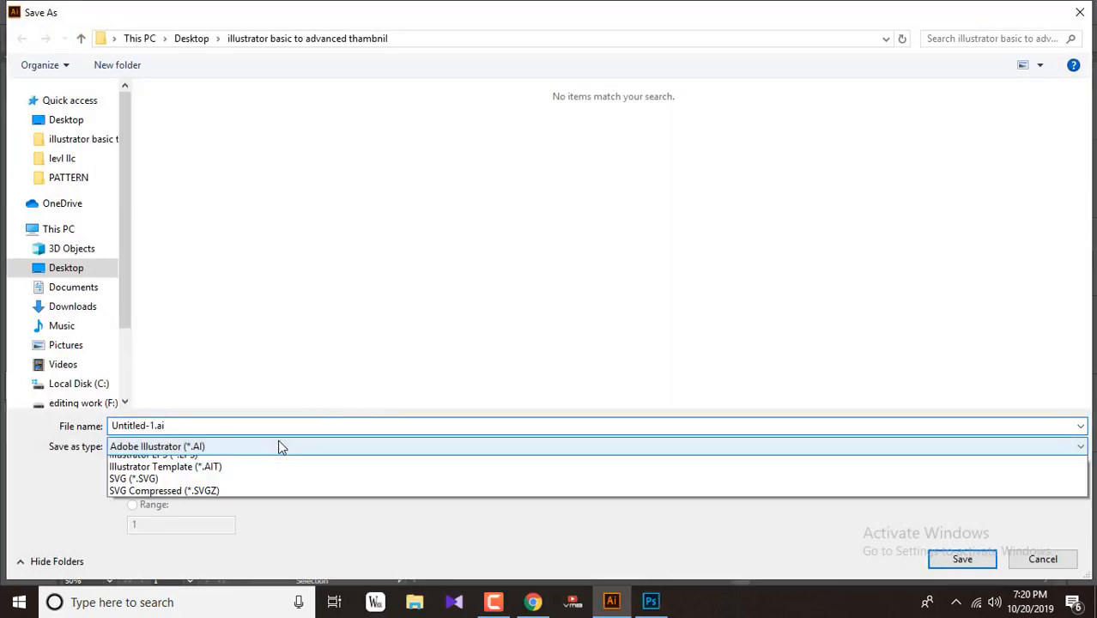
pyautogui.click(1083, 16)
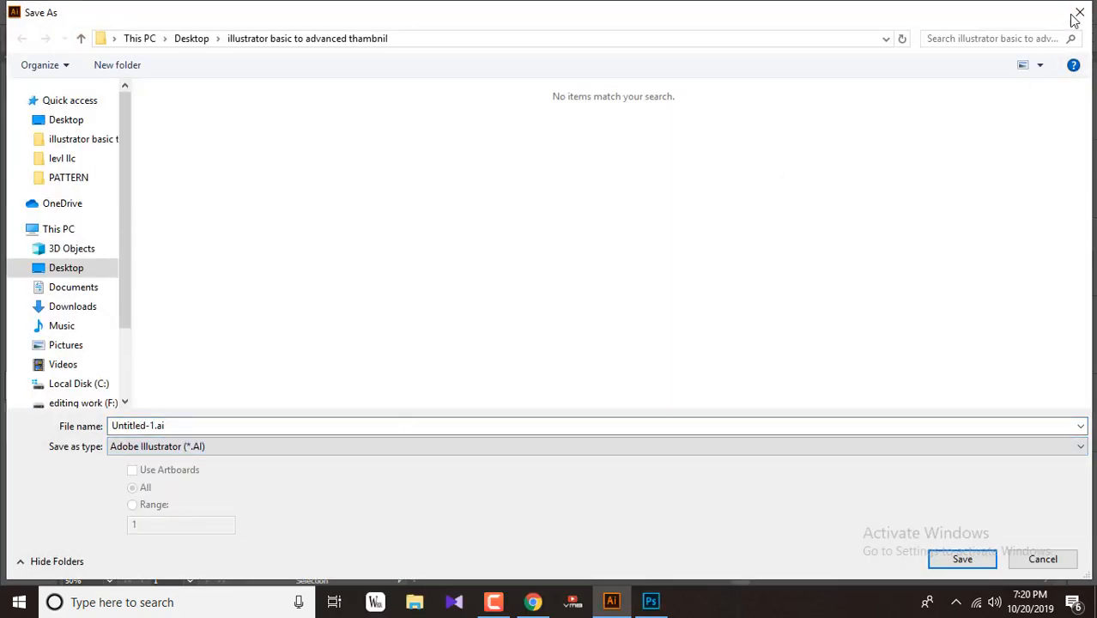
pyautogui.click(1079, 12)
pyautogui.click(45, 11)
pyautogui.click(741, 289)
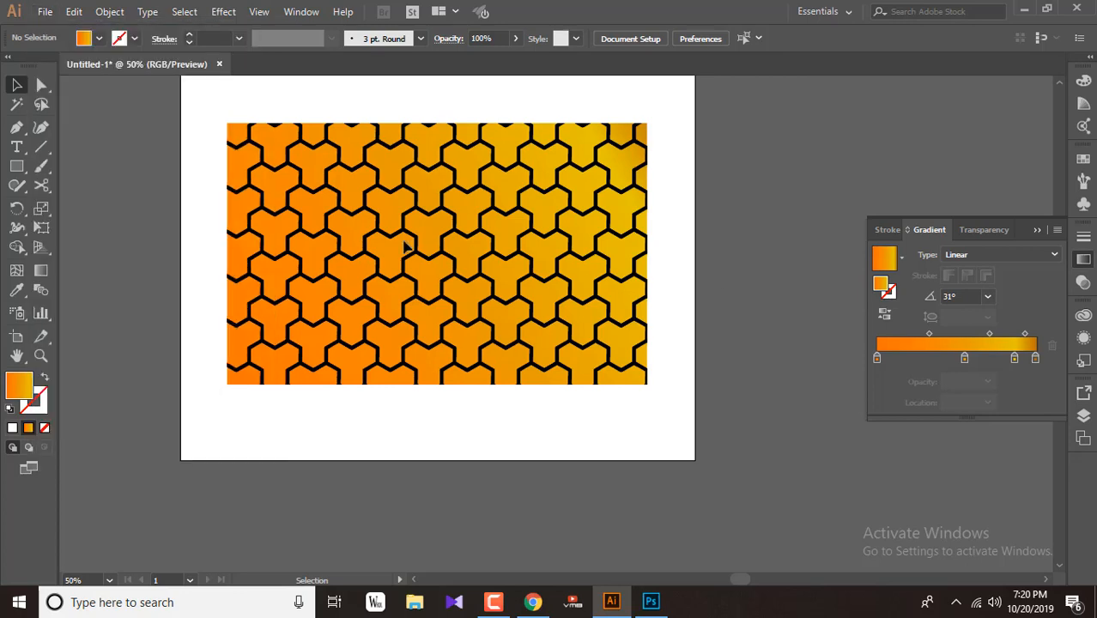
# Shrink the artboard to the bottom, right and top edges of the clipped pattern, about 1161.63 pt wide and 650 pt high.
pyautogui.click(496, 371)
pyautogui.moveTo(647, 385)
pyautogui.mouseDown()
pyautogui.moveTo(654, 422)
pyautogui.moveTo(755, 458)
pyautogui.moveTo(694, 464)
pyautogui.moveTo(651, 412)
pyautogui.moveTo(649, 383)
pyautogui.mouseUp()
pyautogui.click(16, 336)
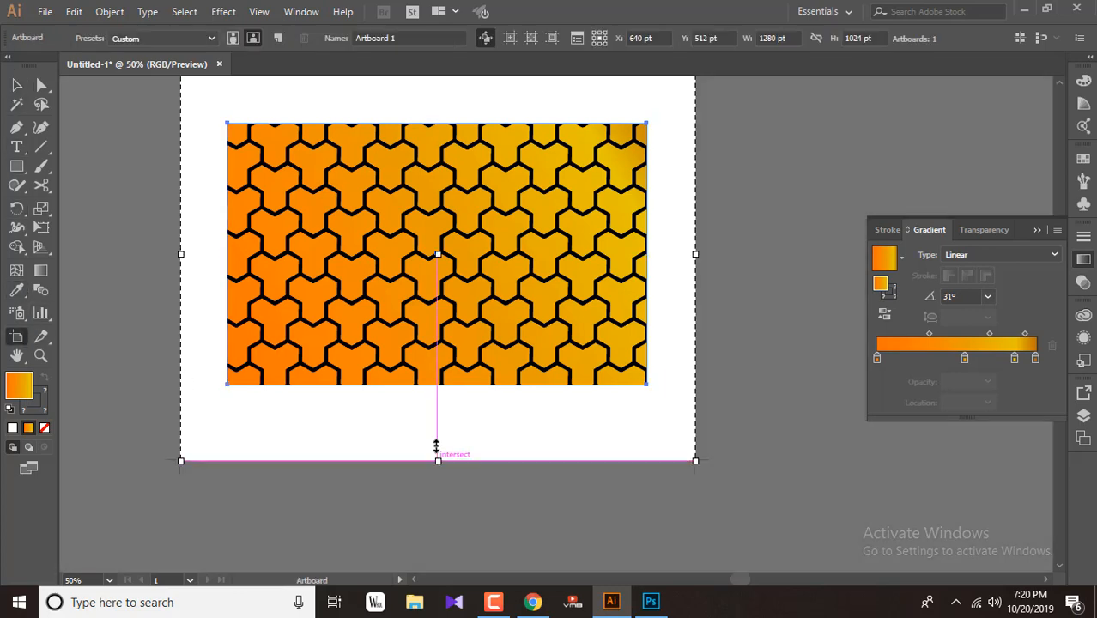
pyautogui.moveTo(438, 460); pyautogui.dragTo(437, 384)
pyautogui.moveTo(694, 216); pyautogui.dragTo(648, 222)
pyautogui.scroll(2, 469, 144)
pyautogui.moveTo(414, 107); pyautogui.dragTo(414, 182)
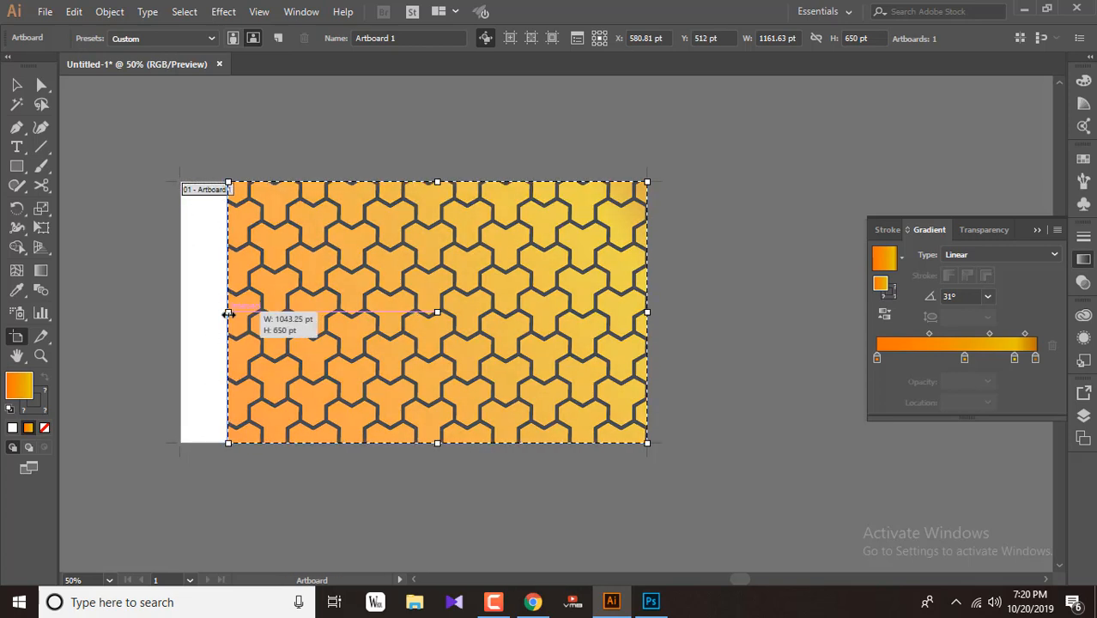